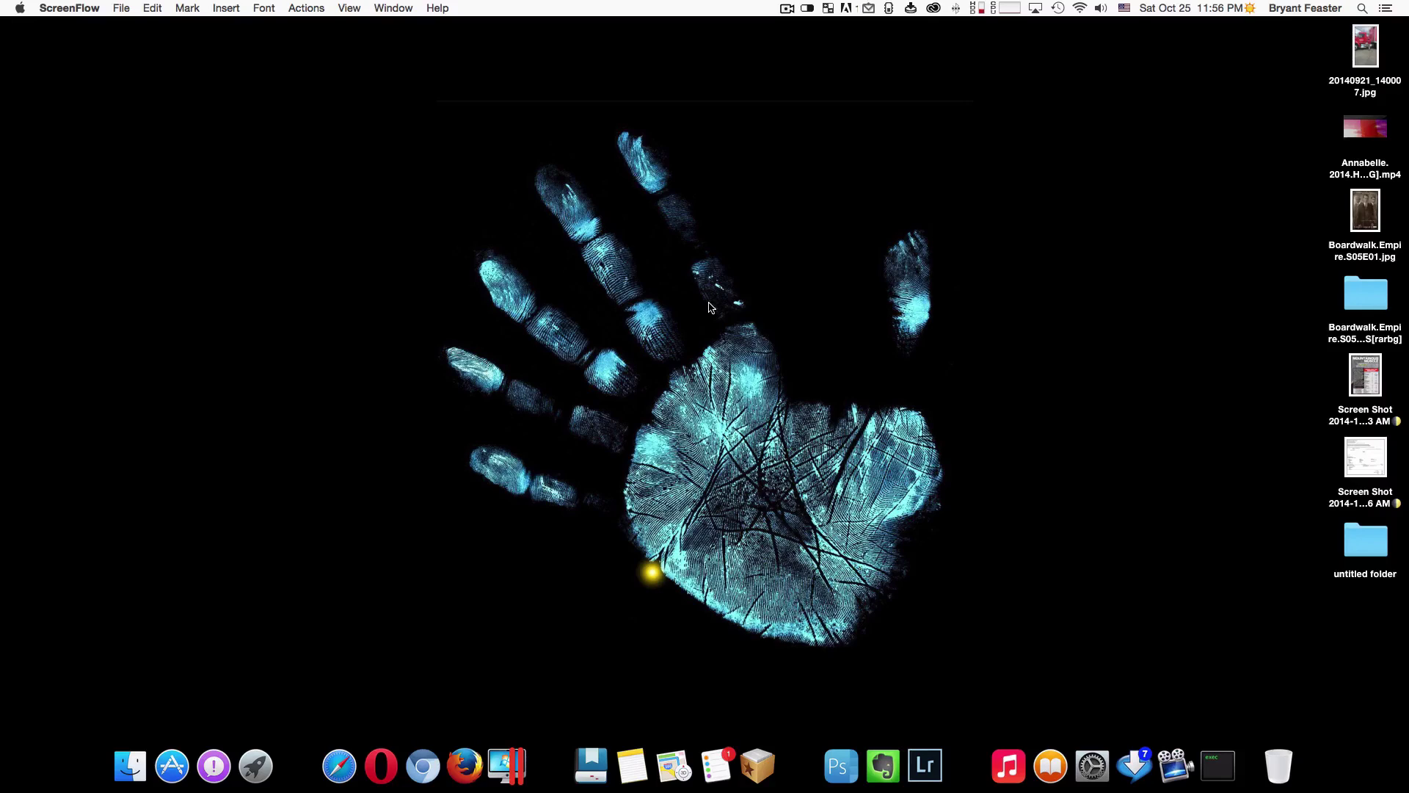
# Open System Preferences from the Apple menu and go to Accessibility's Display settings
pyautogui.click(202, 174)
pyautogui.click(19, 8)
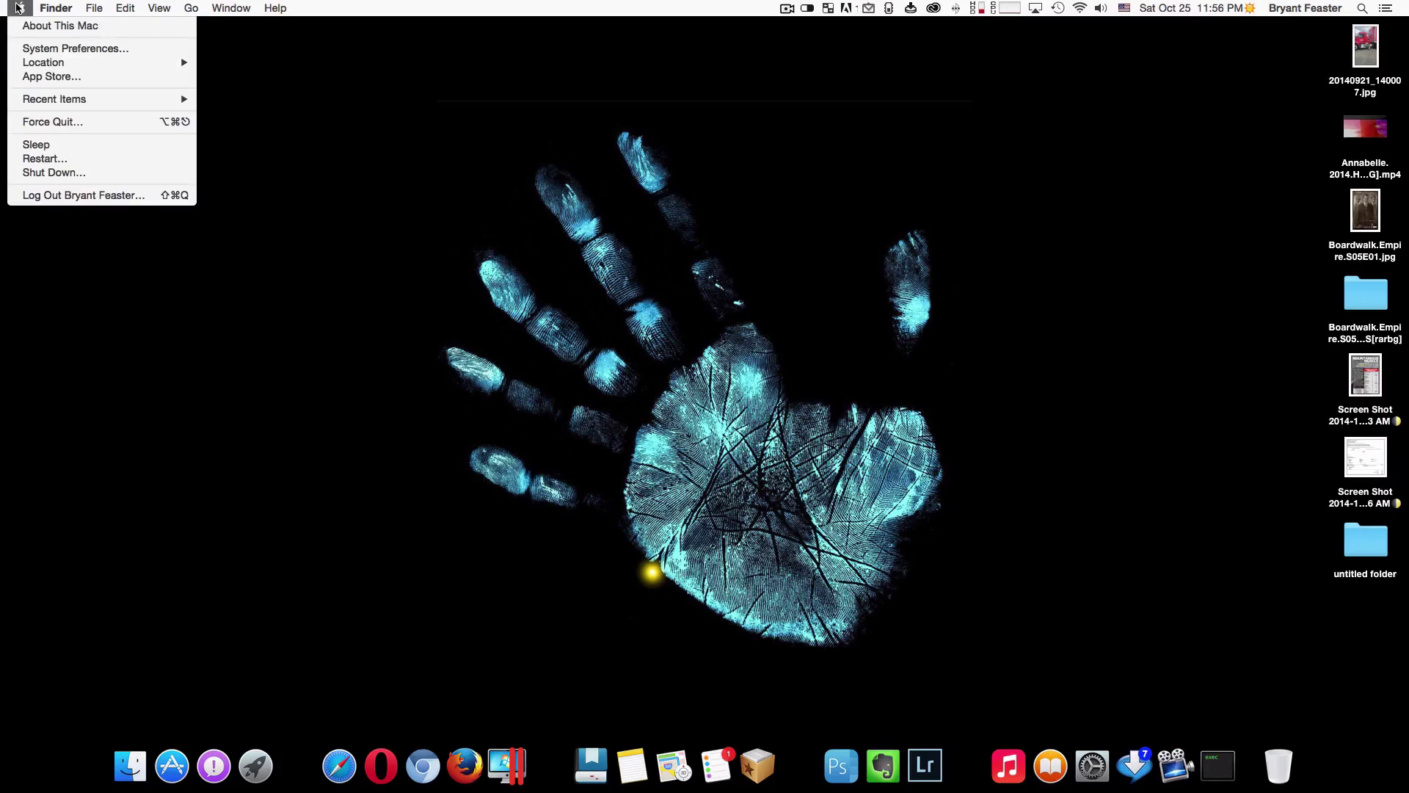
pyautogui.click(64, 48)
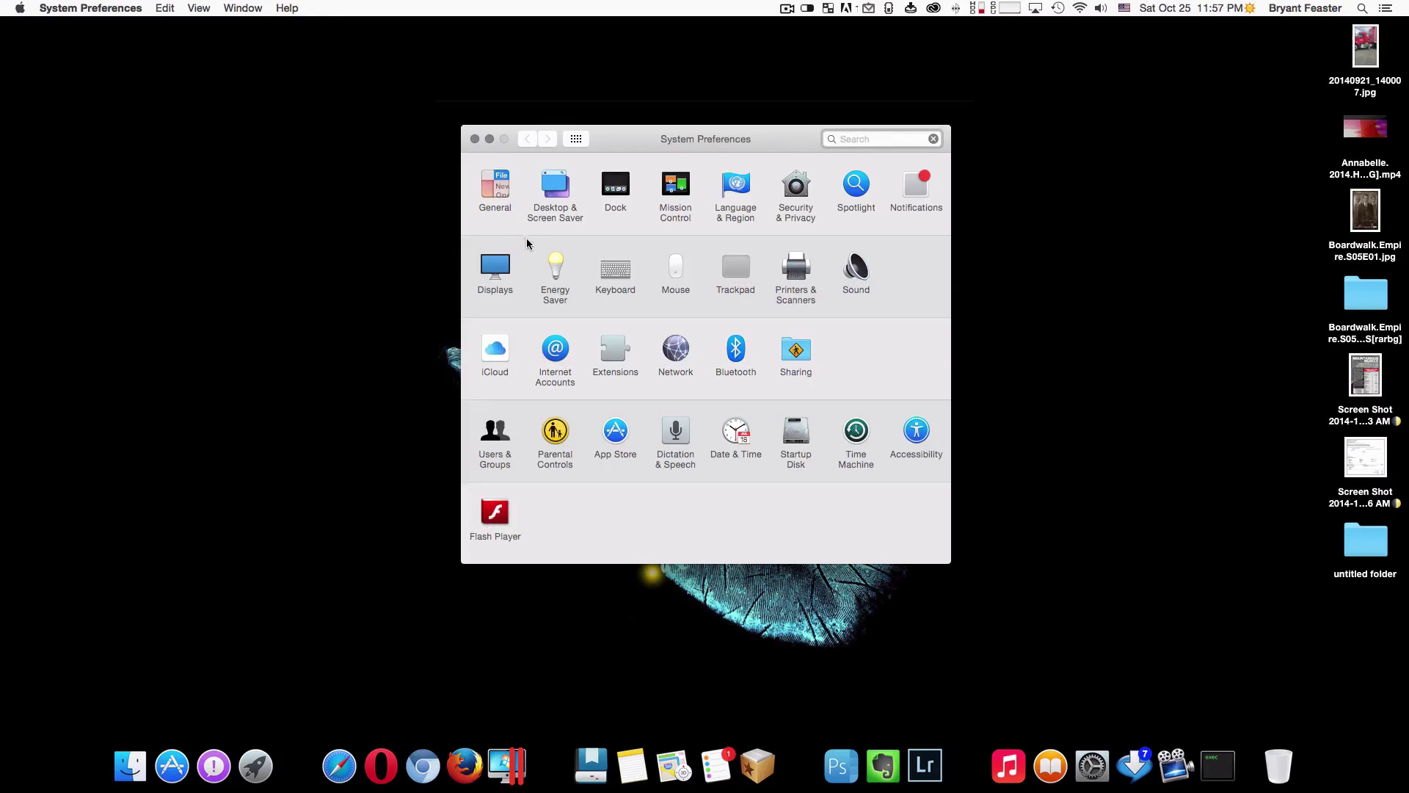
pyautogui.click(919, 434)
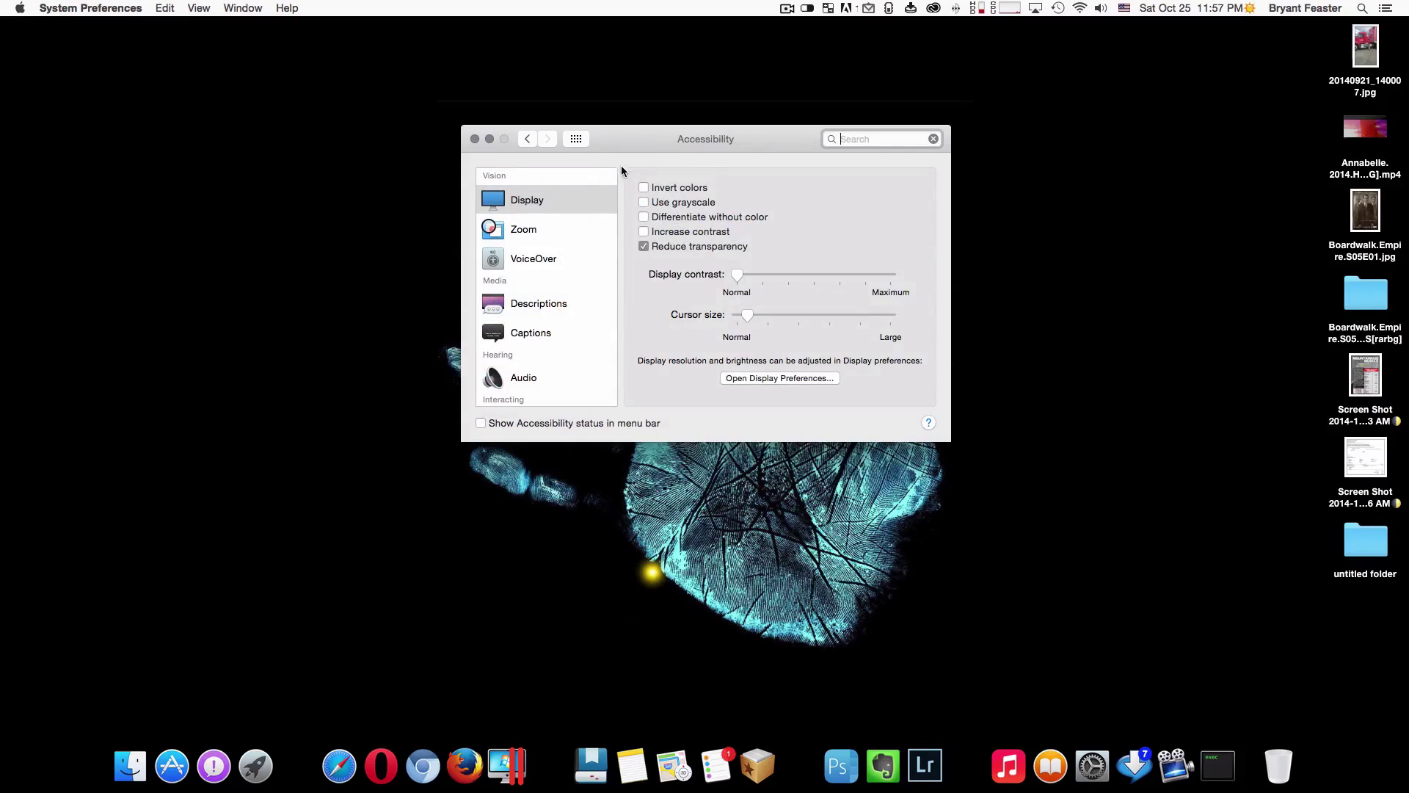
pyautogui.click(520, 200)
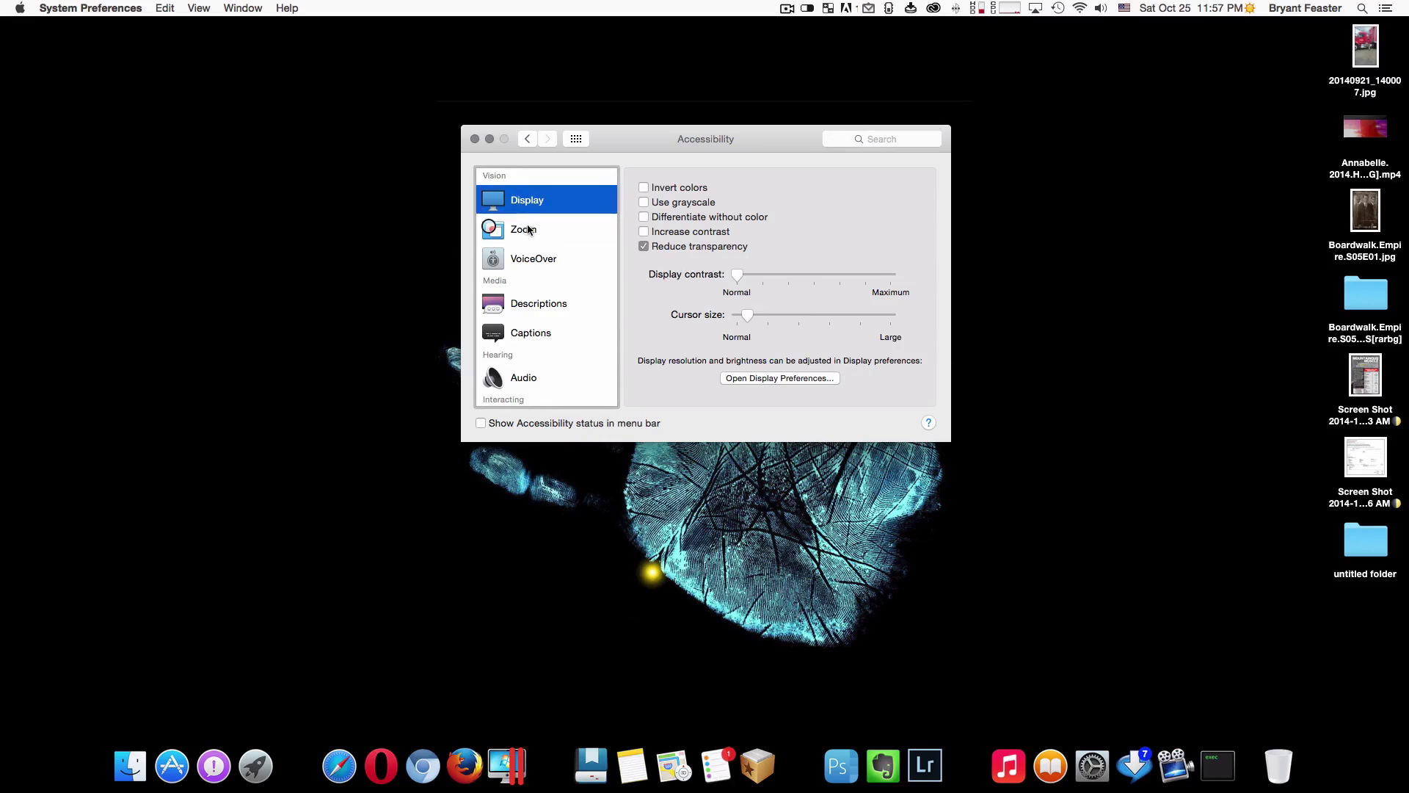
pyautogui.click(527, 229)
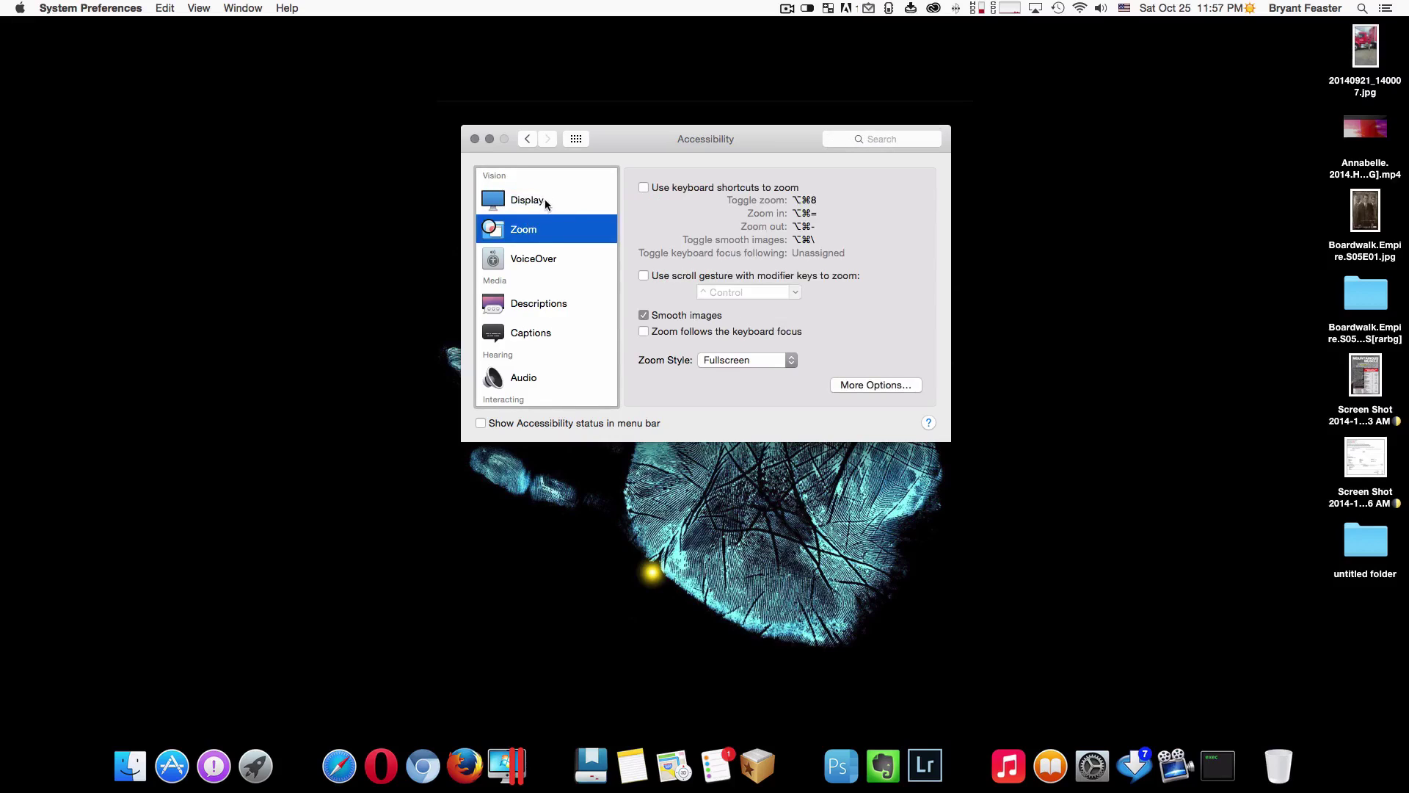
pyautogui.click(544, 200)
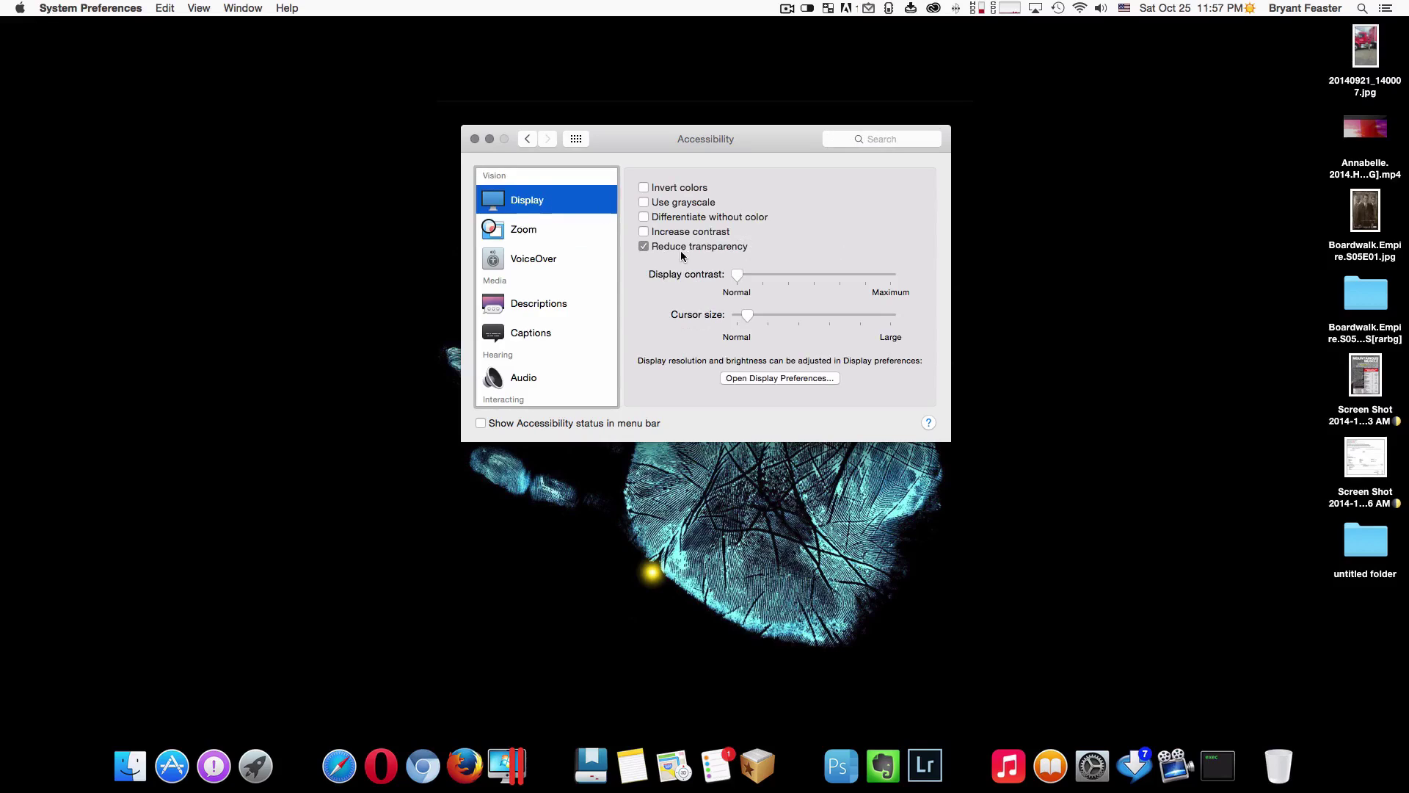
# Compare Reduce transparency on and off, leave it on, and close the window
pyautogui.click(644, 246)
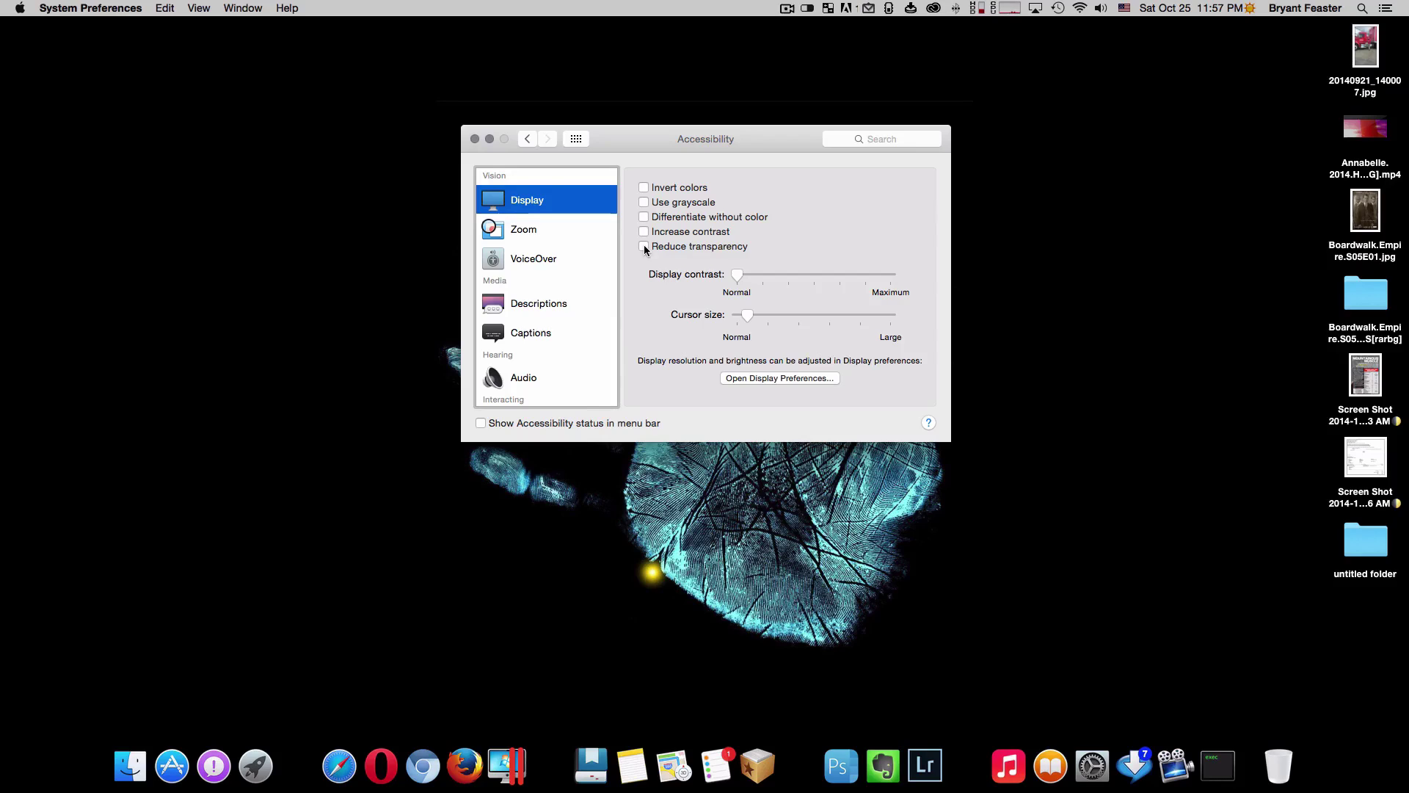
pyautogui.click(643, 246)
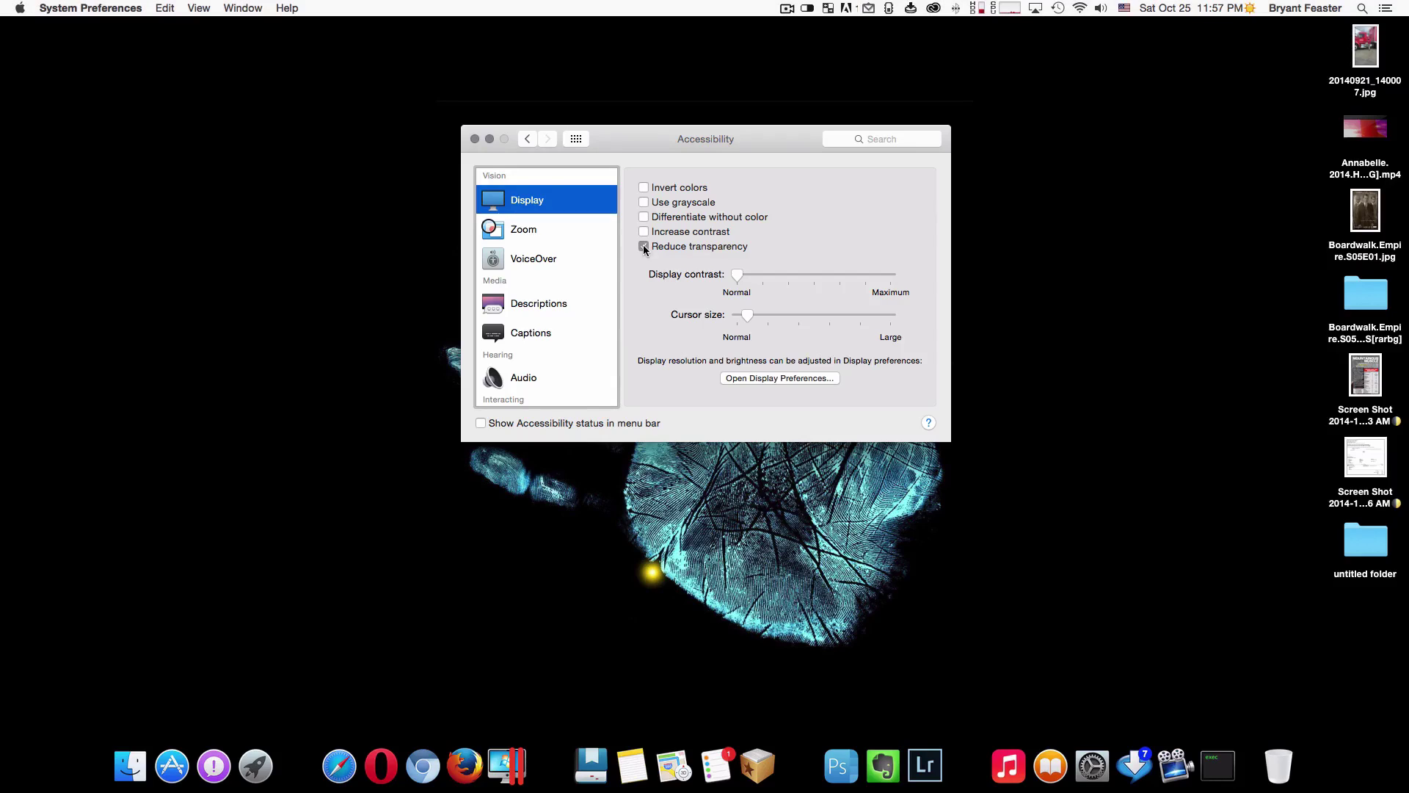
pyautogui.click(644, 247)
pyautogui.click(643, 247)
pyautogui.click(644, 247)
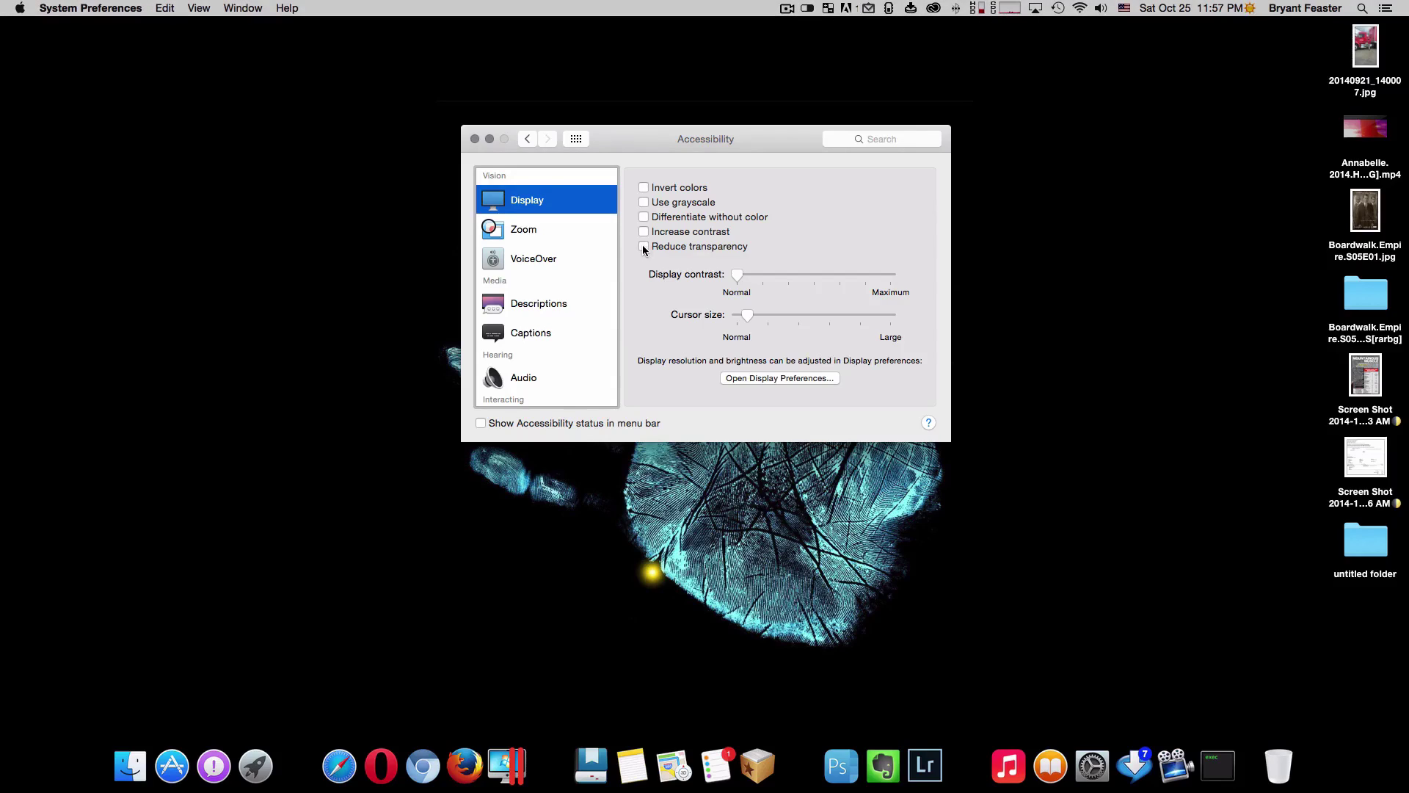
pyautogui.click(644, 246)
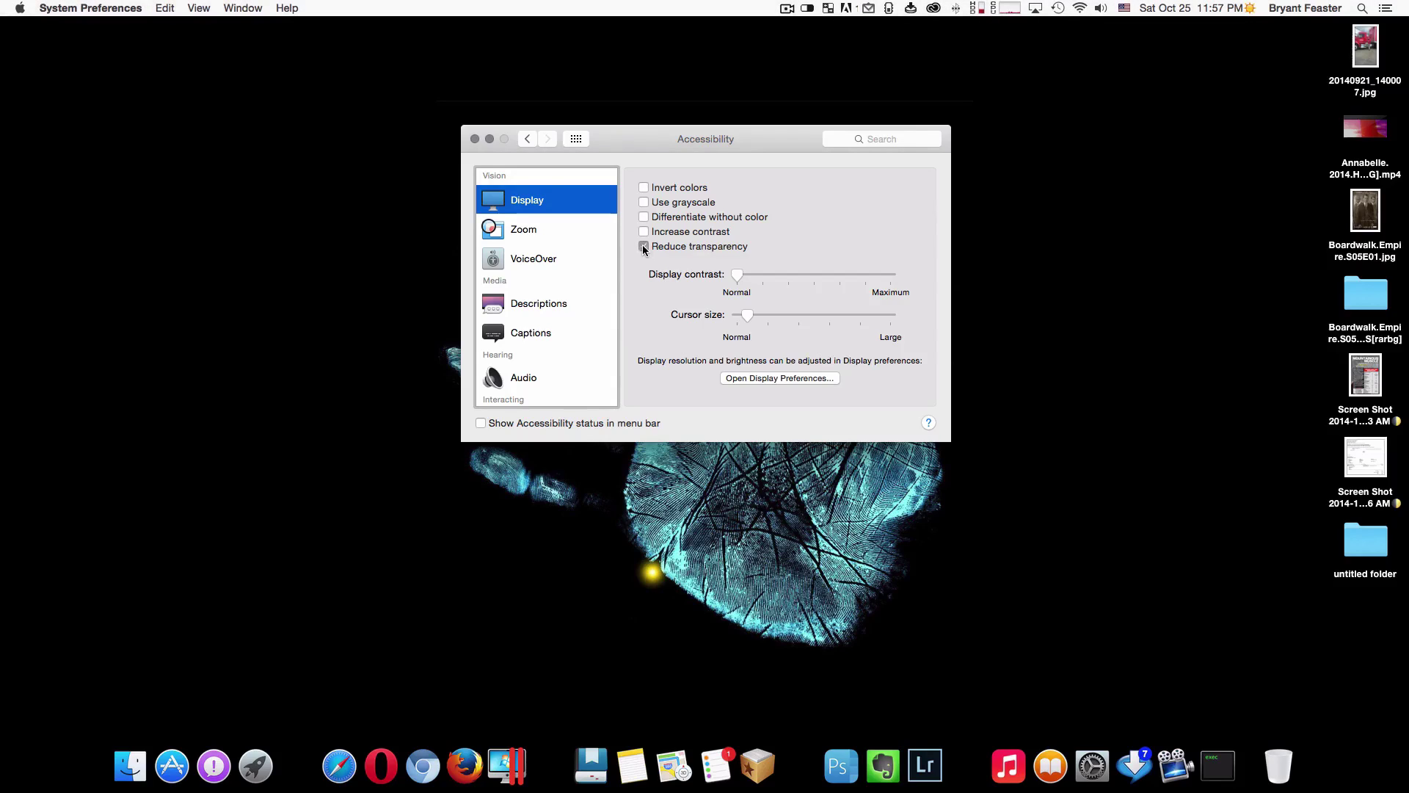
pyautogui.click(475, 140)
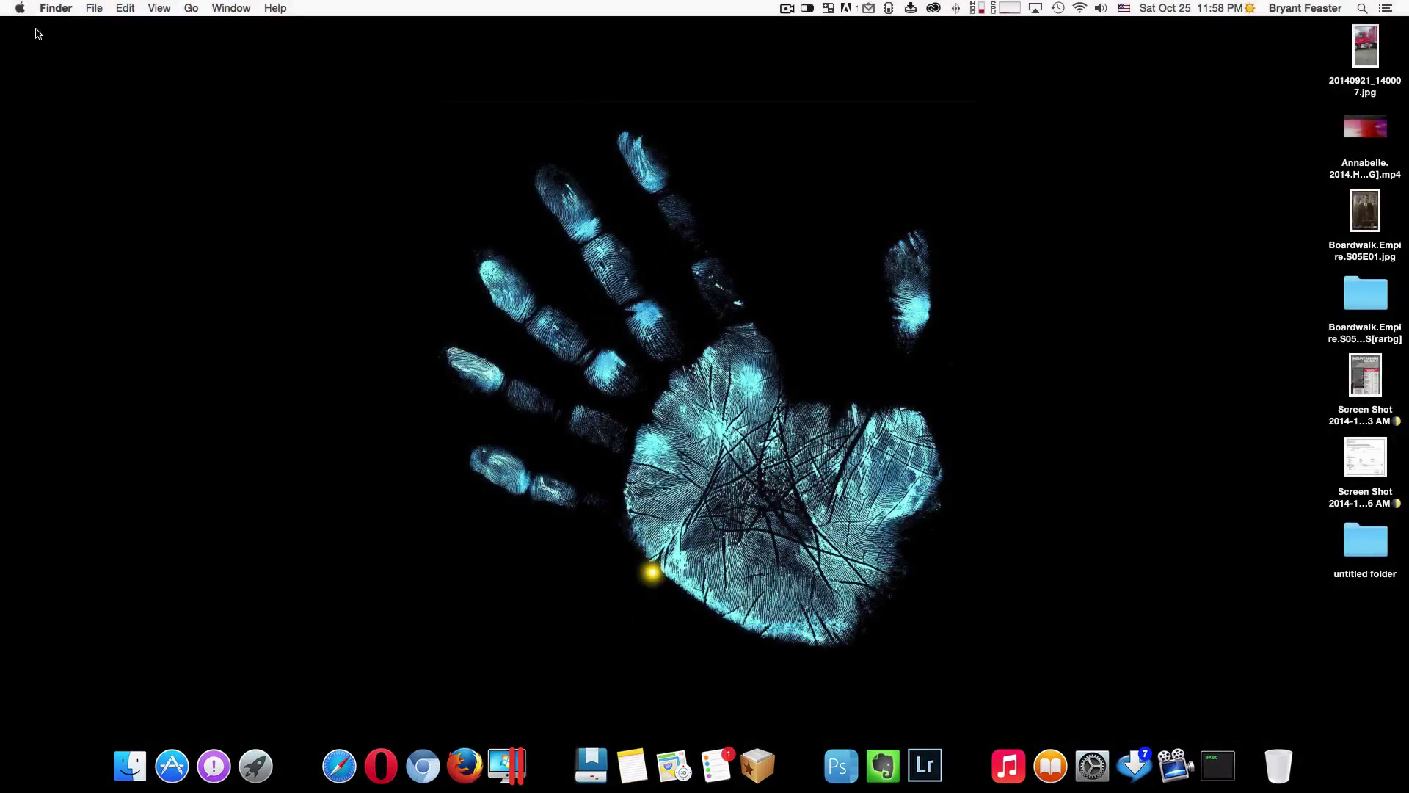
# Open System Preferences from the Apple menu and go to the Extensions pane
pyautogui.click(22, 12)
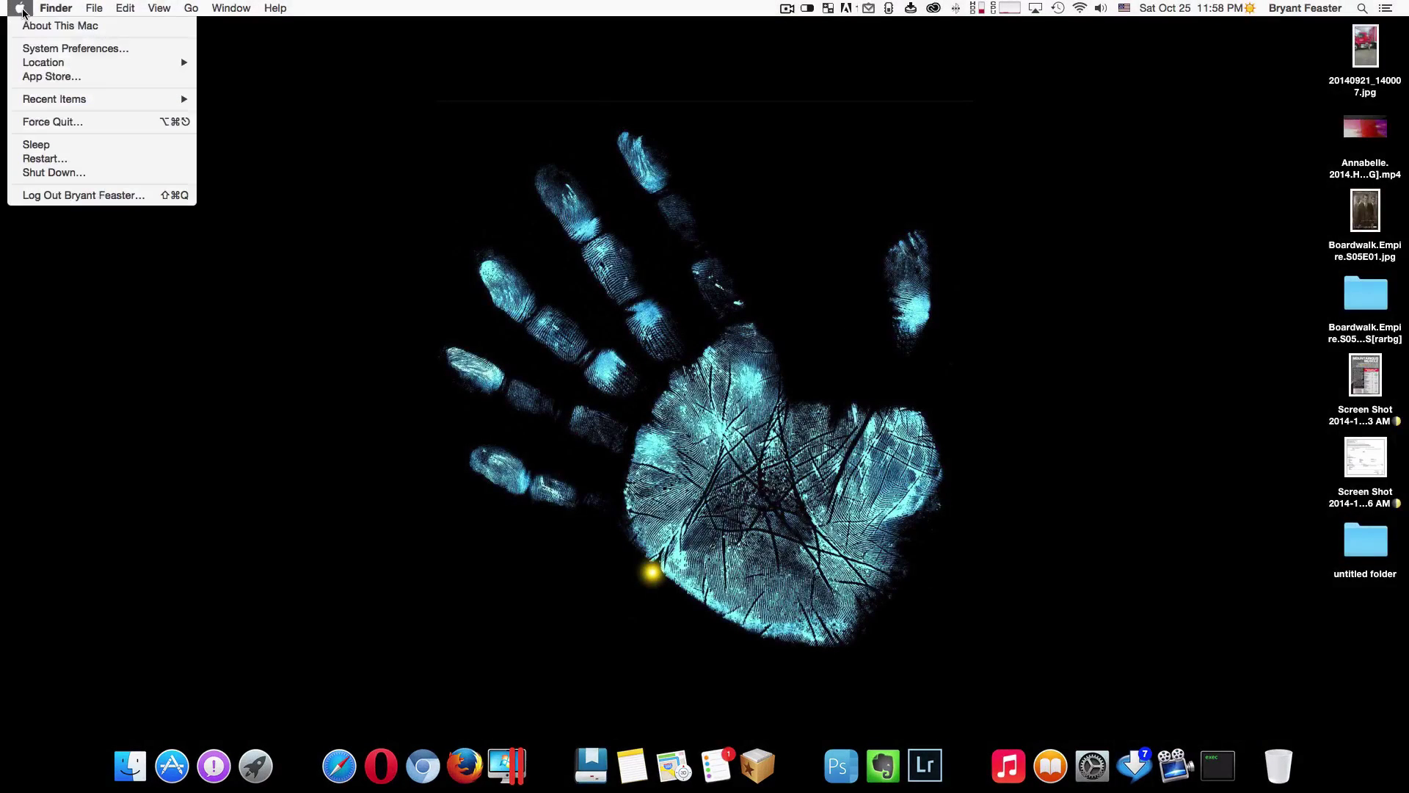
pyautogui.click(58, 49)
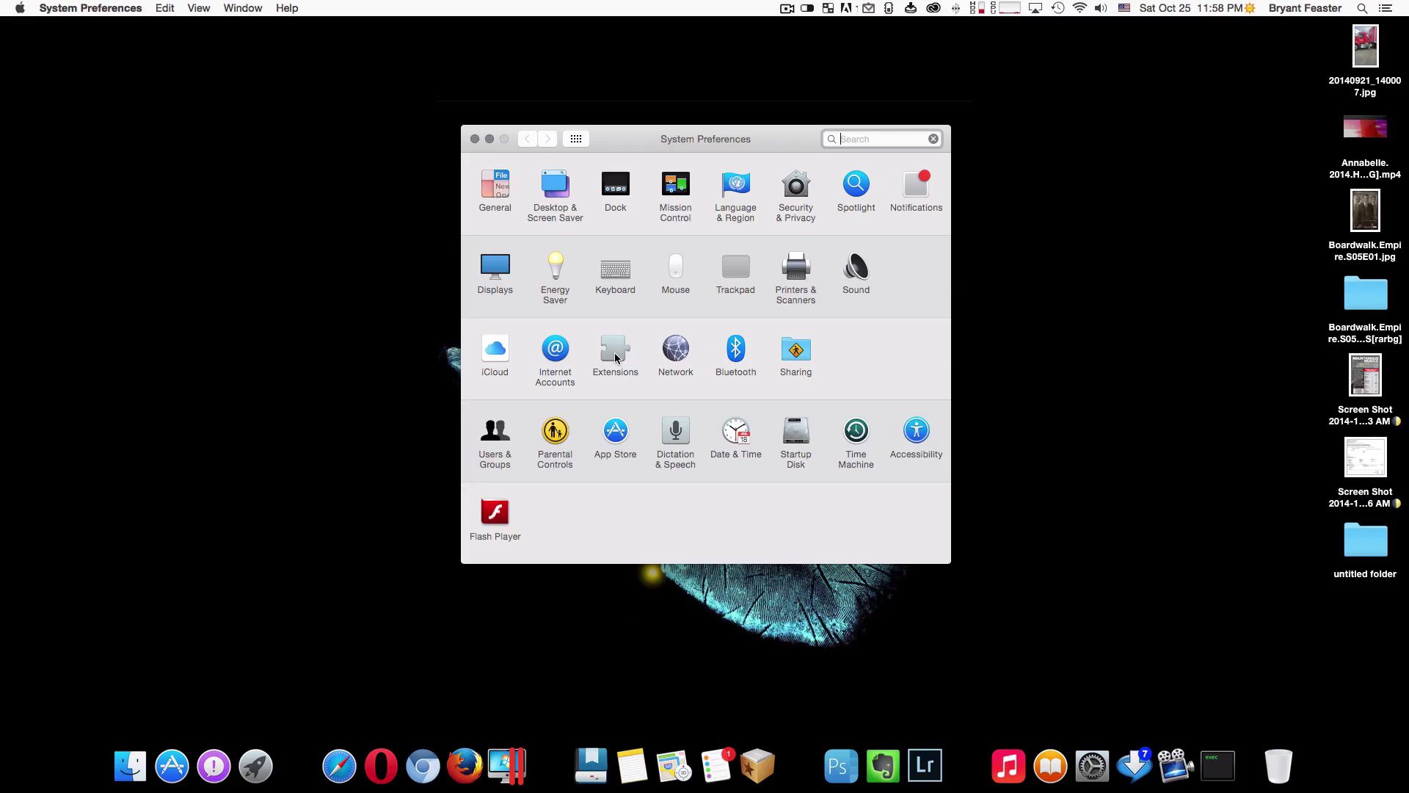
pyautogui.click(615, 357)
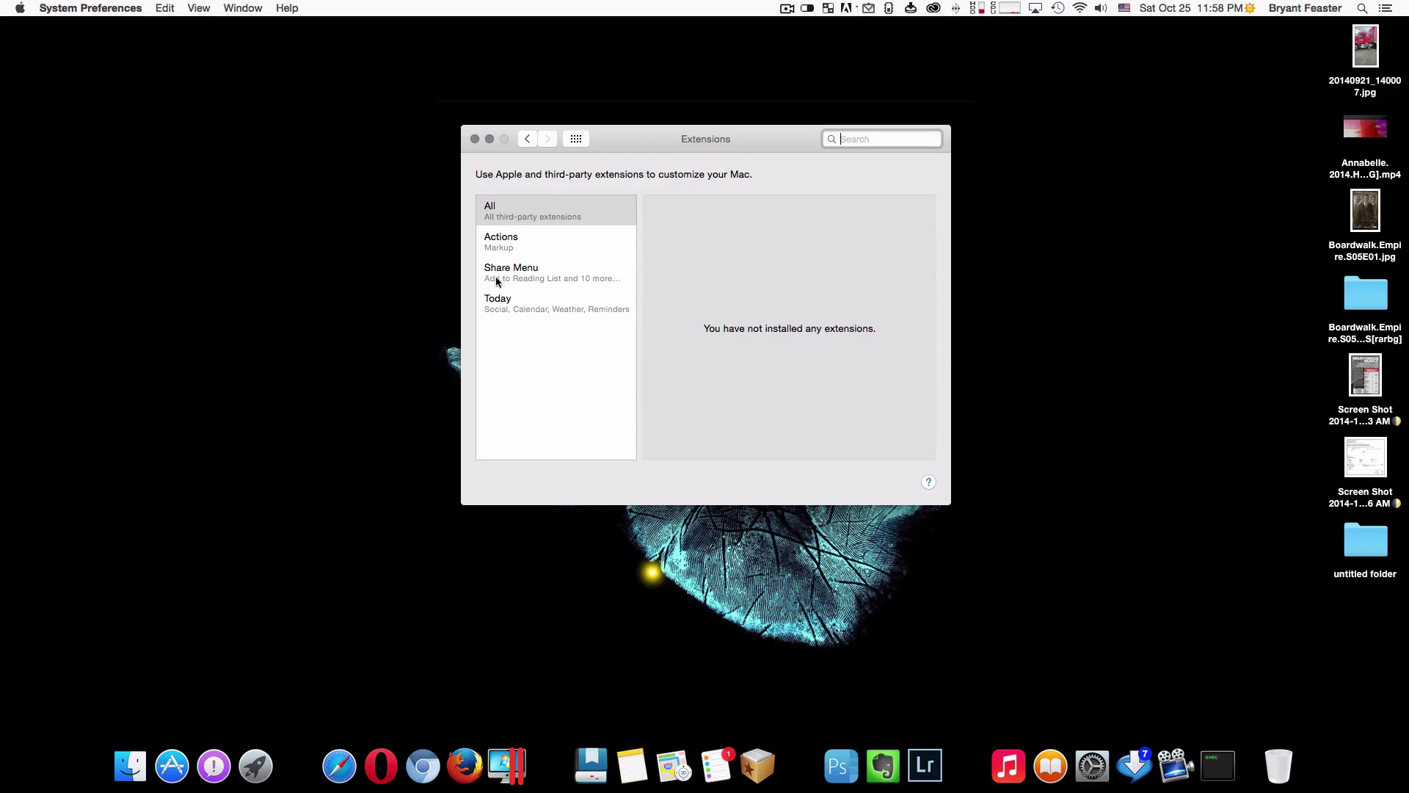
# In the Today widget list, remove Weather and enable Reminders and Calculator
pyautogui.click(560, 308)
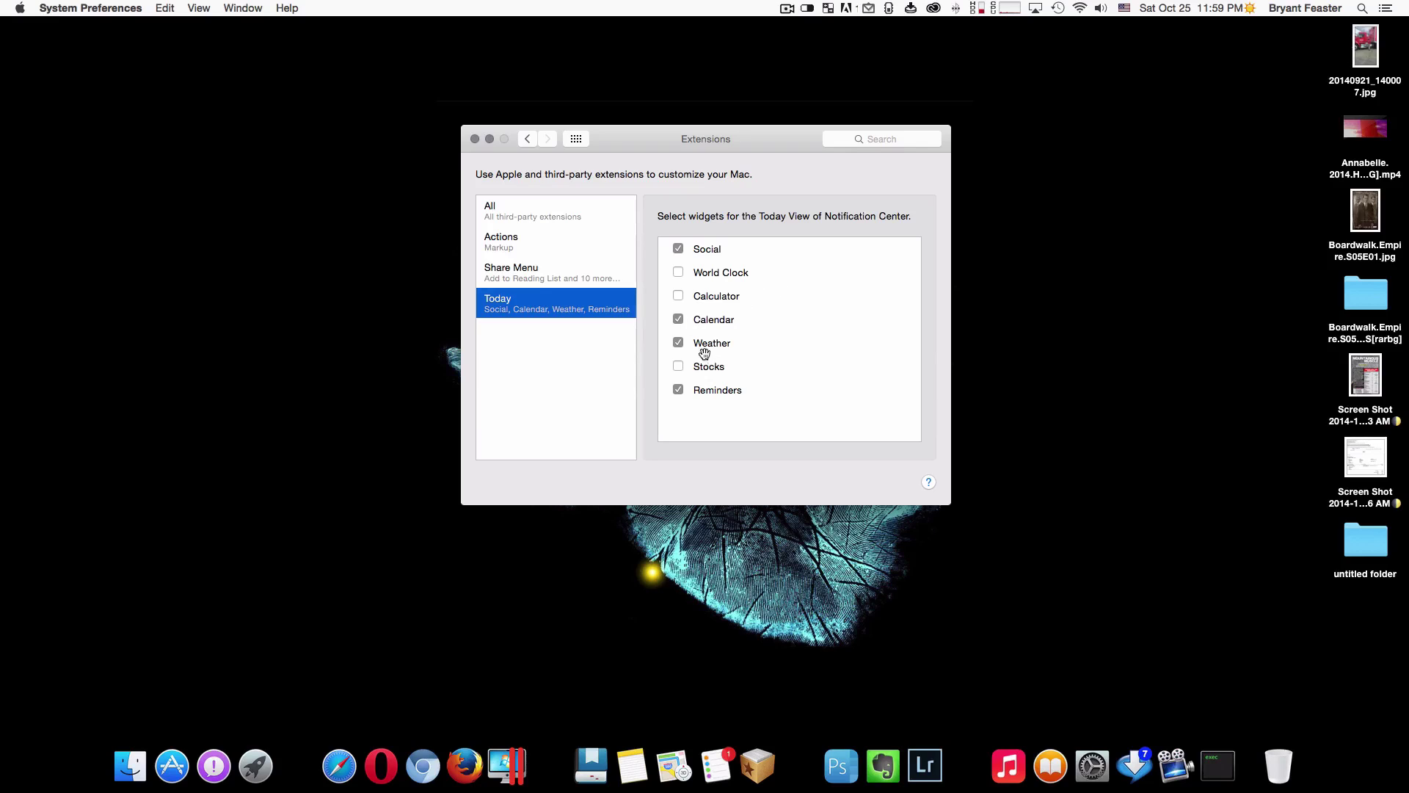
pyautogui.click(678, 344)
pyautogui.click(677, 389)
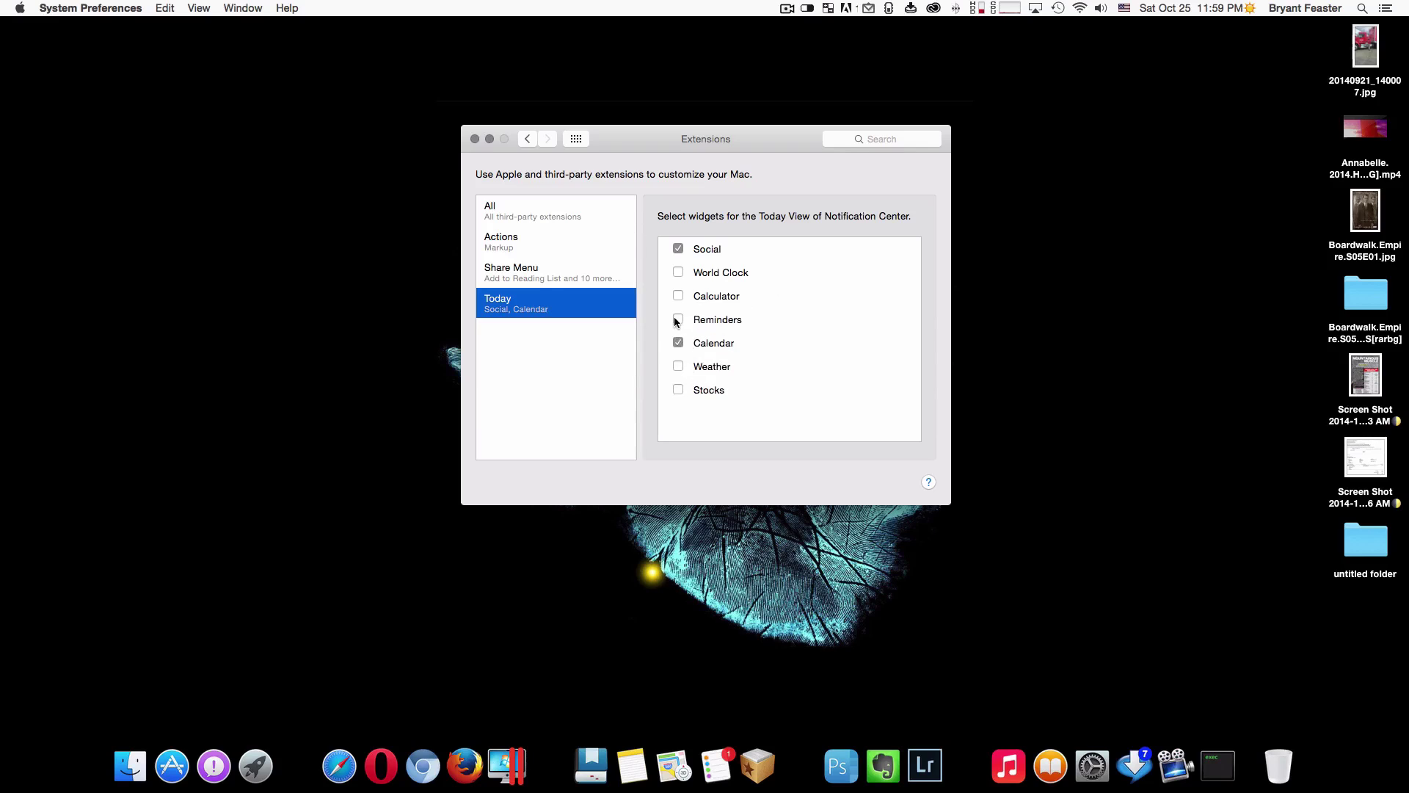
pyautogui.click(678, 320)
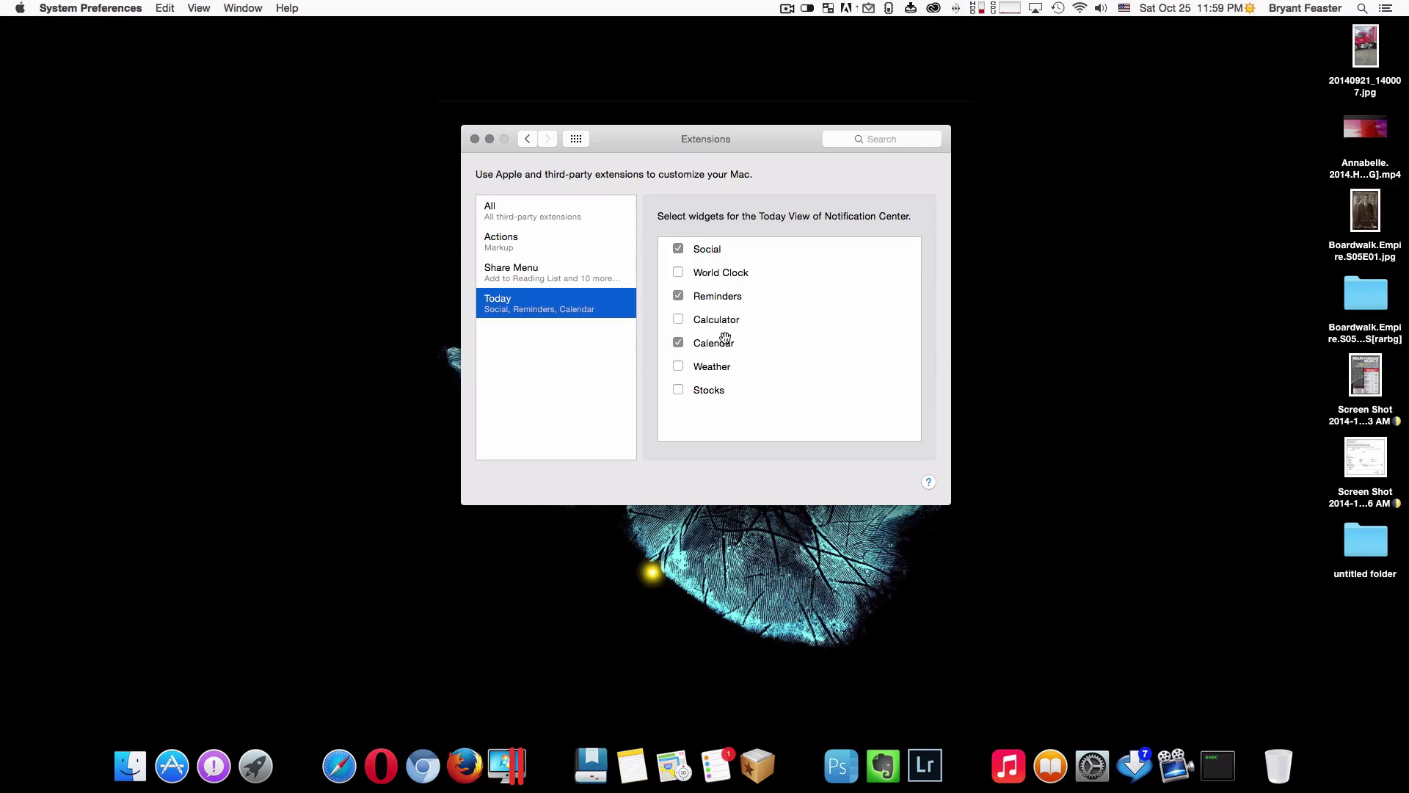
pyautogui.click(677, 319)
pyautogui.moveTo(747, 135)
pyautogui.mouseDown()
pyautogui.moveTo(793, 135)
pyautogui.moveTo(717, 135)
pyautogui.moveTo(762, 138)
pyautogui.mouseUp()
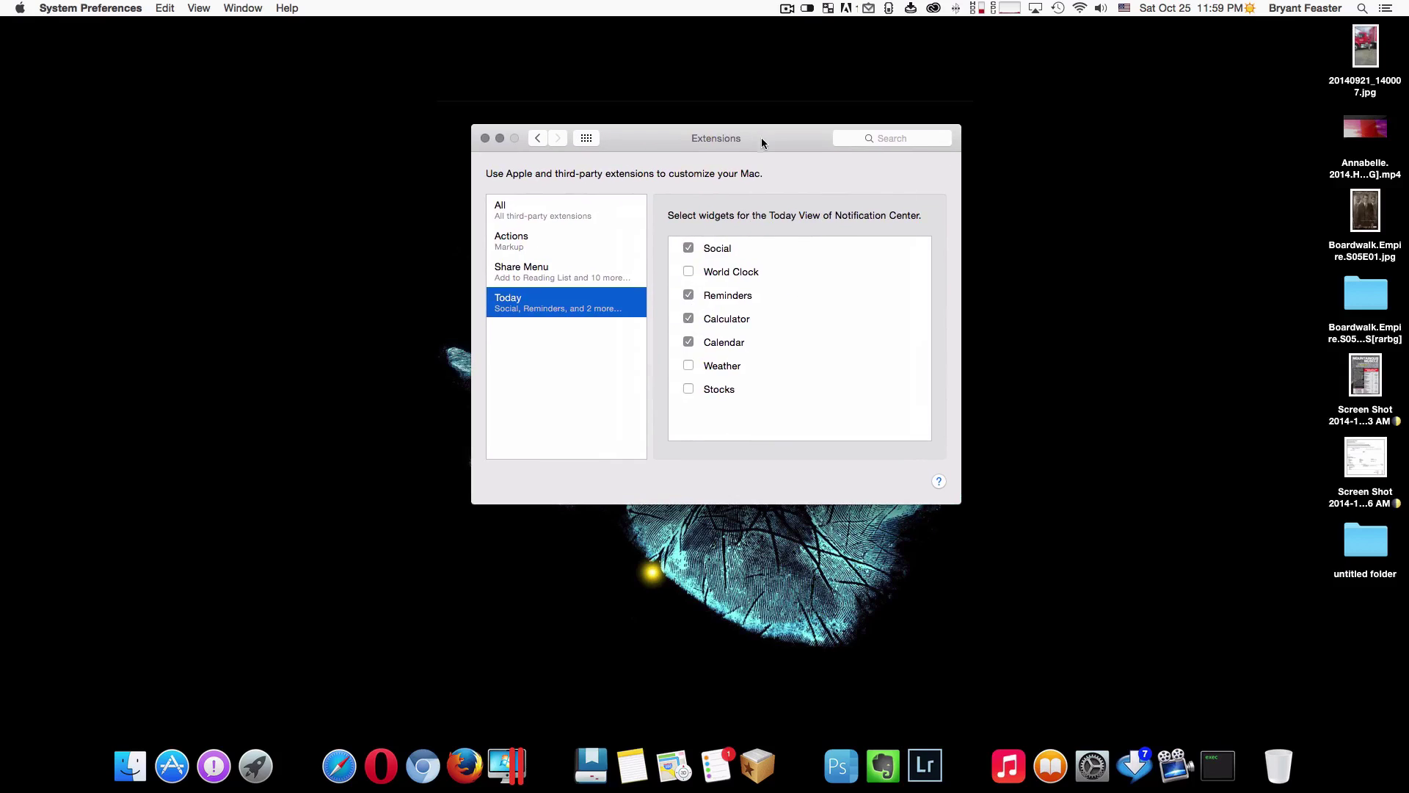
pyautogui.click(485, 139)
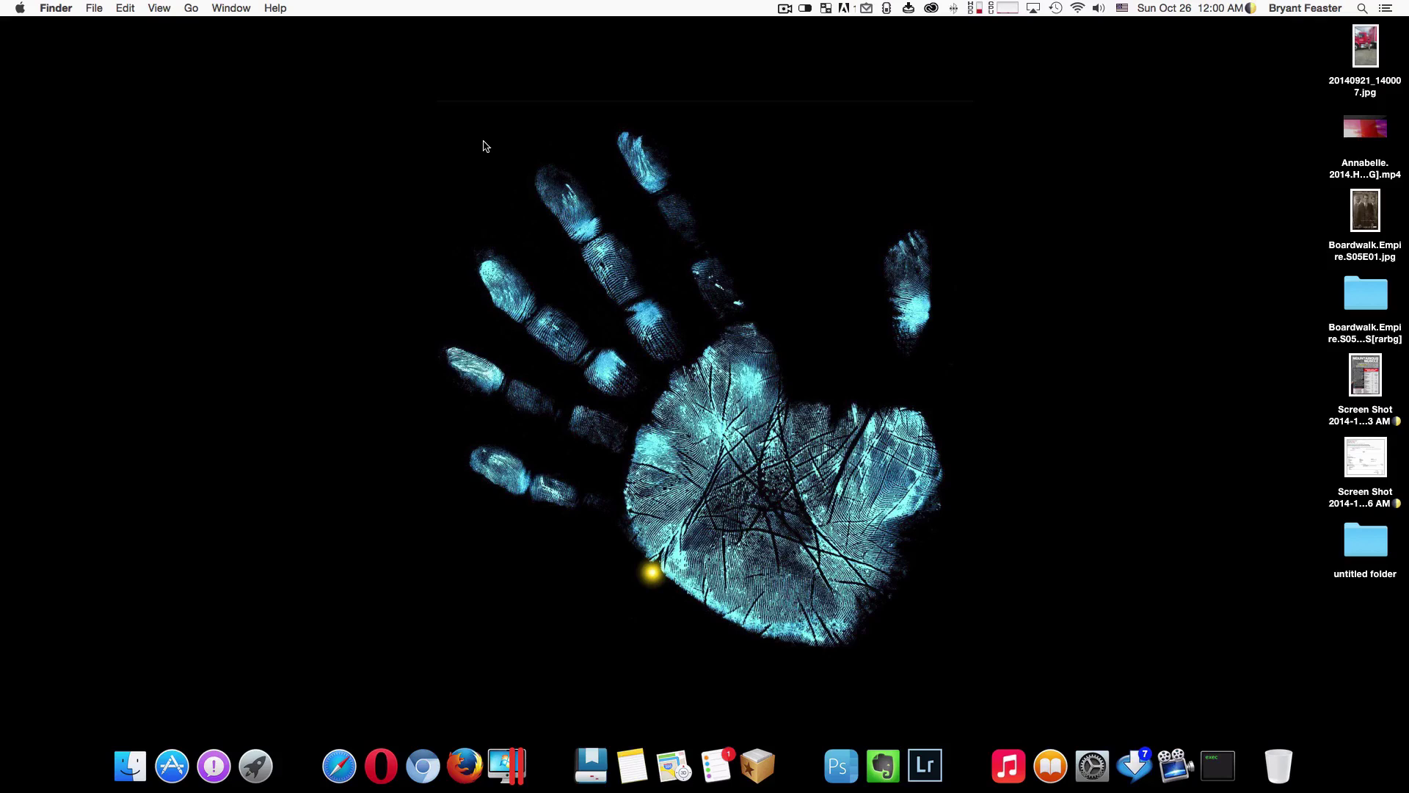
# Select all seven desktop icons and move them to the Trash from the right-click menu
pyautogui.moveTo(1358, 681); pyautogui.dragTo(1384, 45)
pyautogui.rightClick(1365, 44)
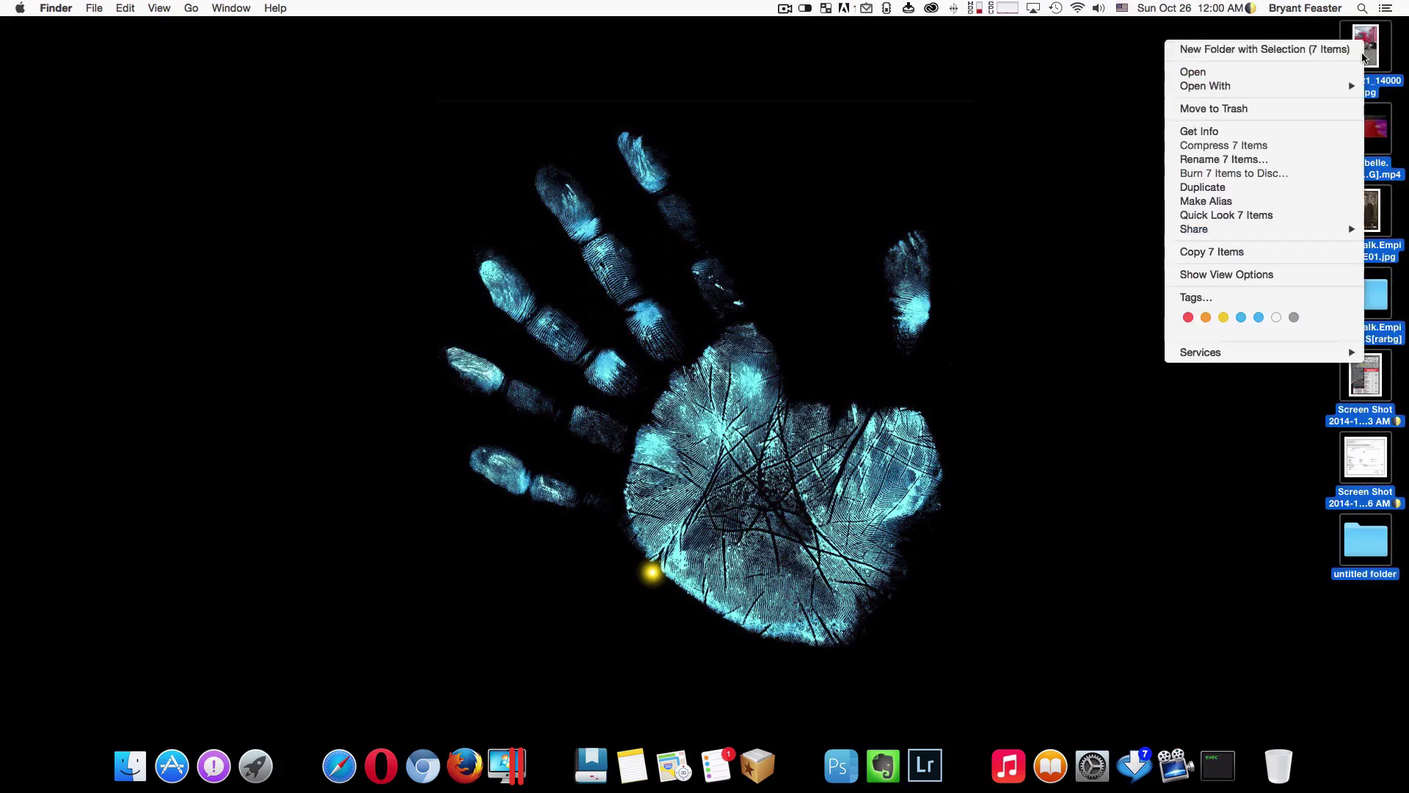
pyautogui.click(1298, 108)
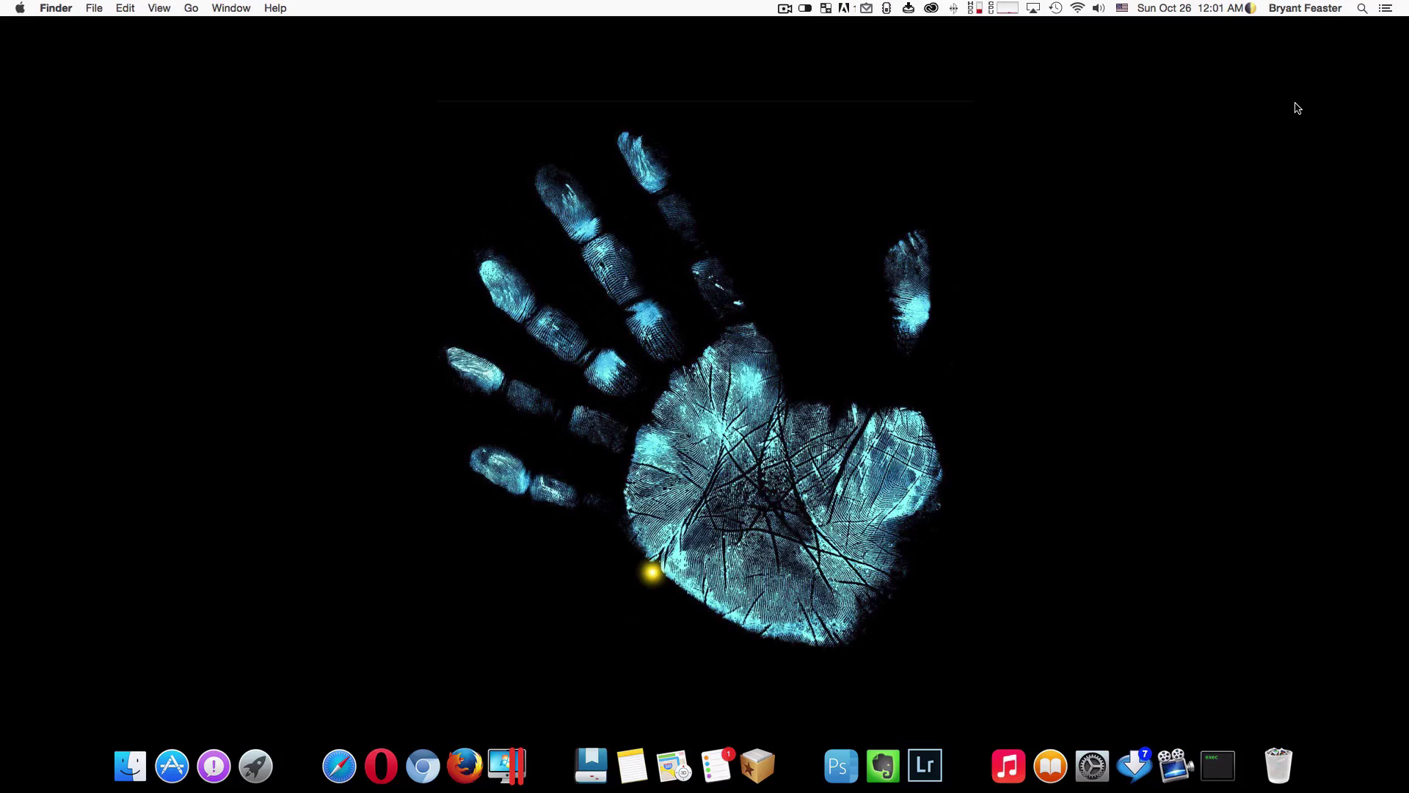
# Open the Dock preferences in System Preferences
pyautogui.click(22, 11)
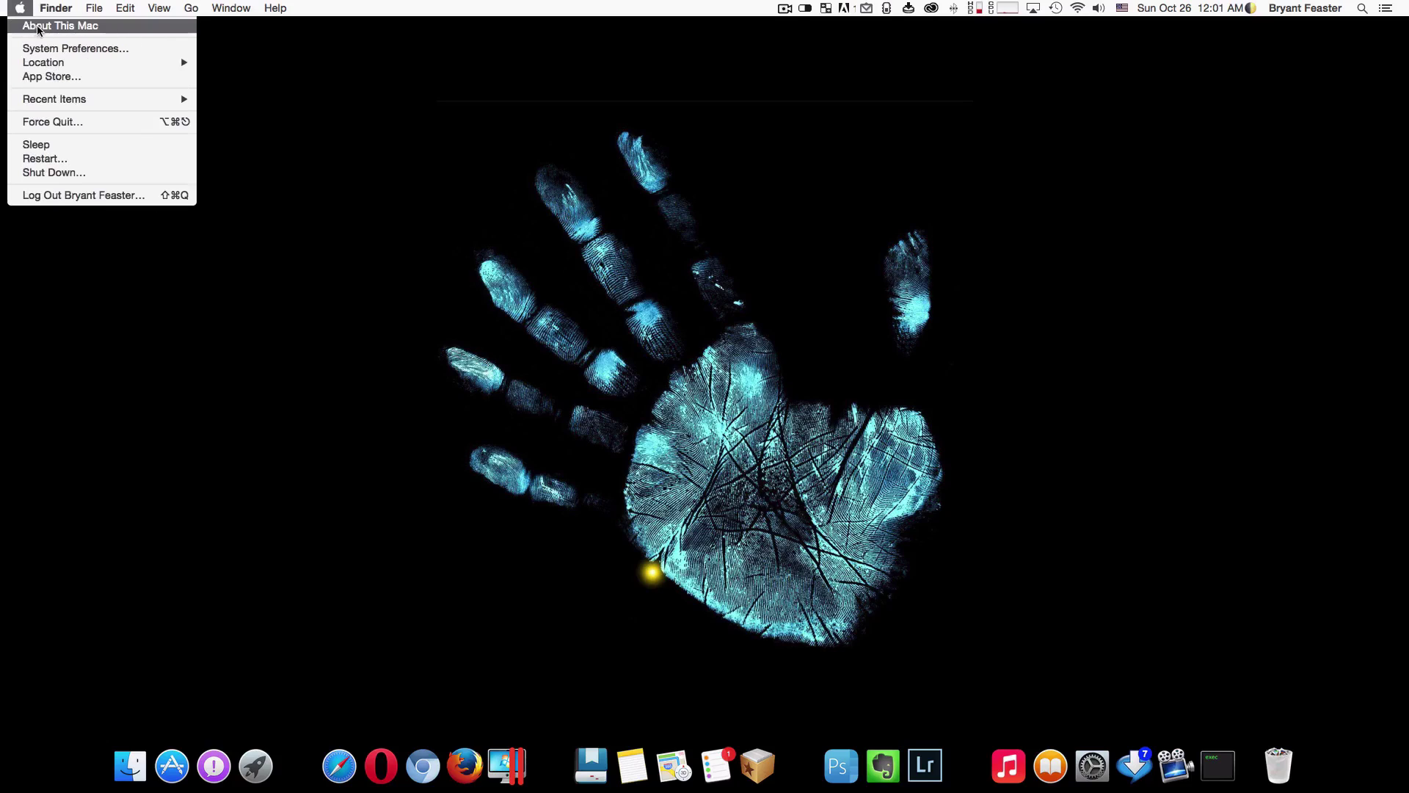
pyautogui.click(64, 48)
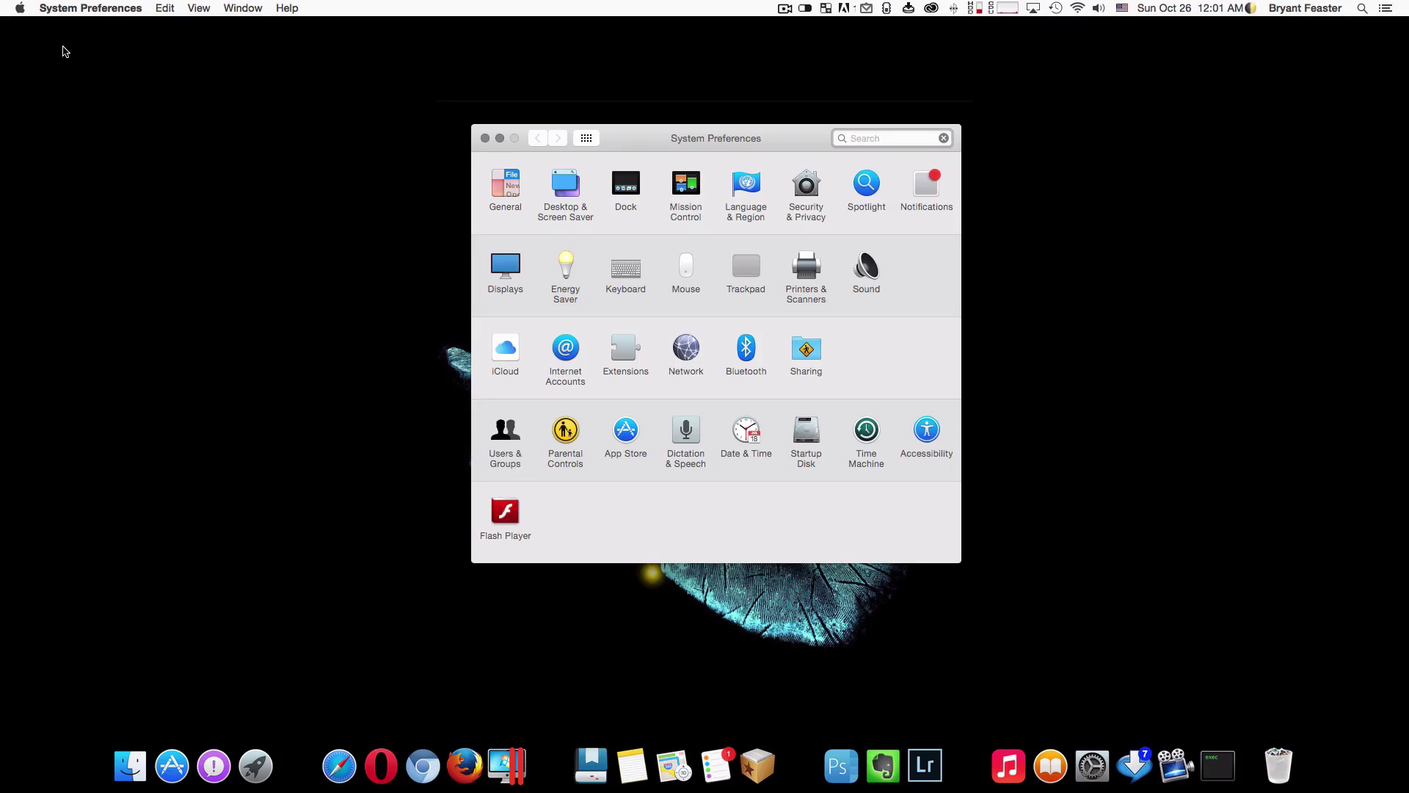
pyautogui.click(629, 186)
pyautogui.moveTo(685, 138); pyautogui.dragTo(678, 138)
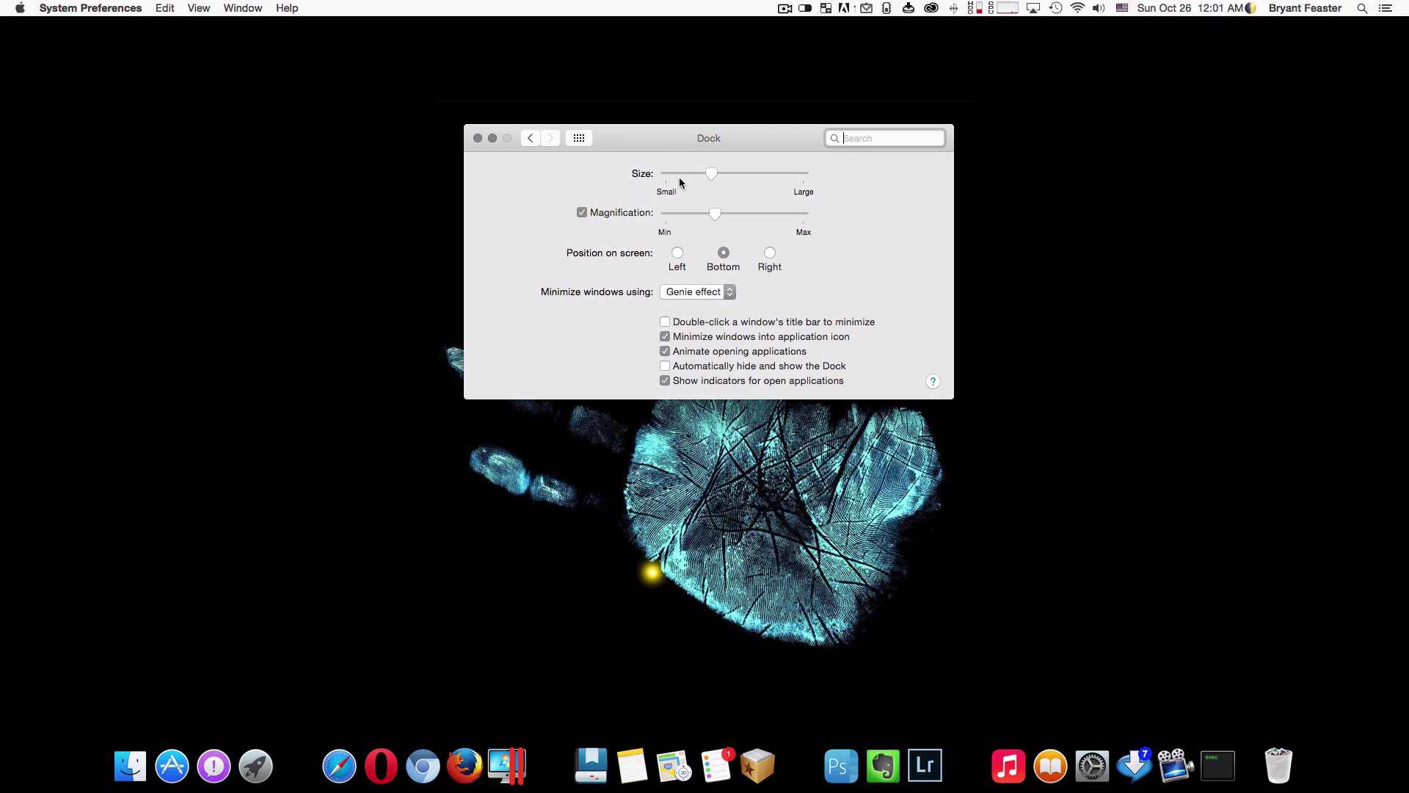
# Try the Scale minimize effect, then set Minimize windows using to Genie effect
pyautogui.click(720, 293)
pyautogui.click(720, 305)
pyautogui.click(492, 139)
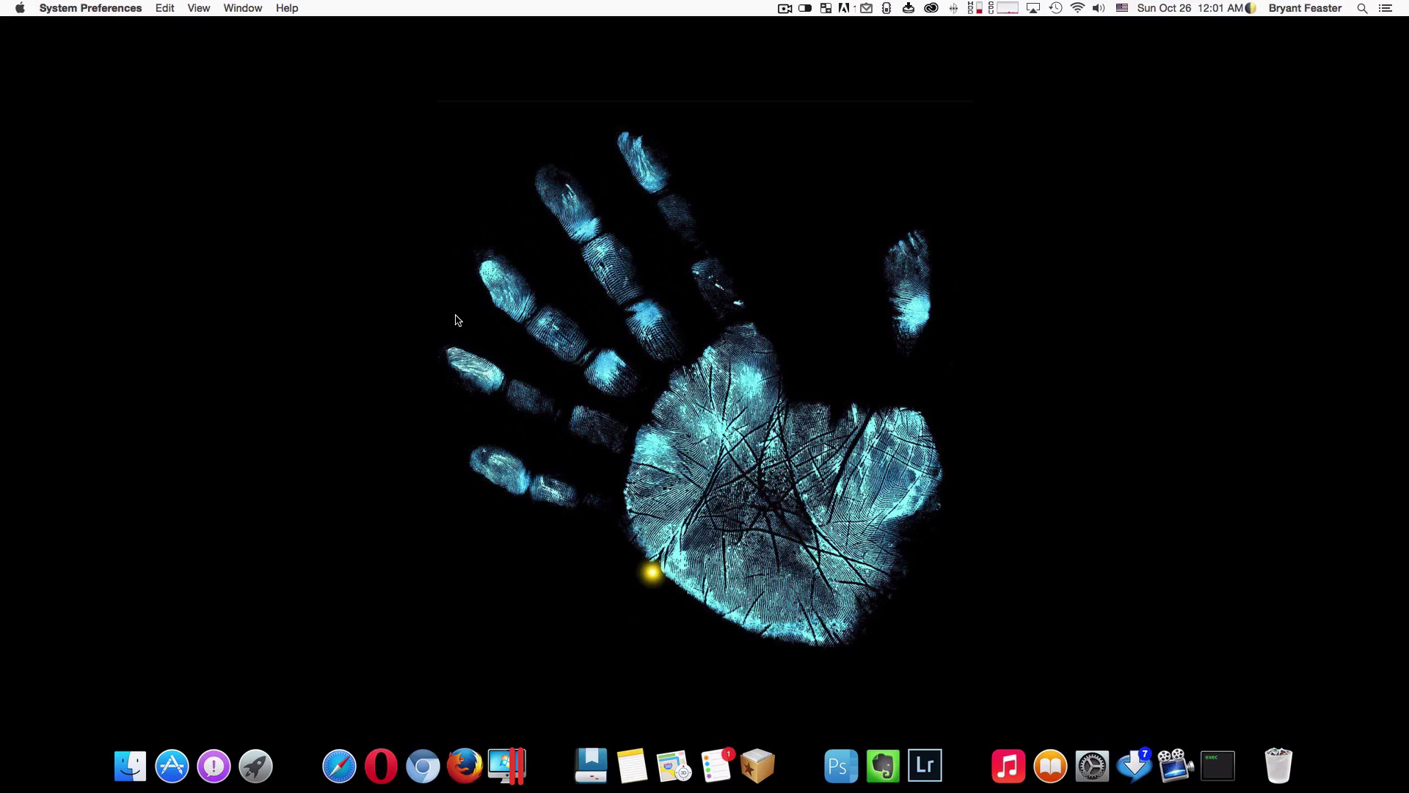
pyautogui.click(1093, 764)
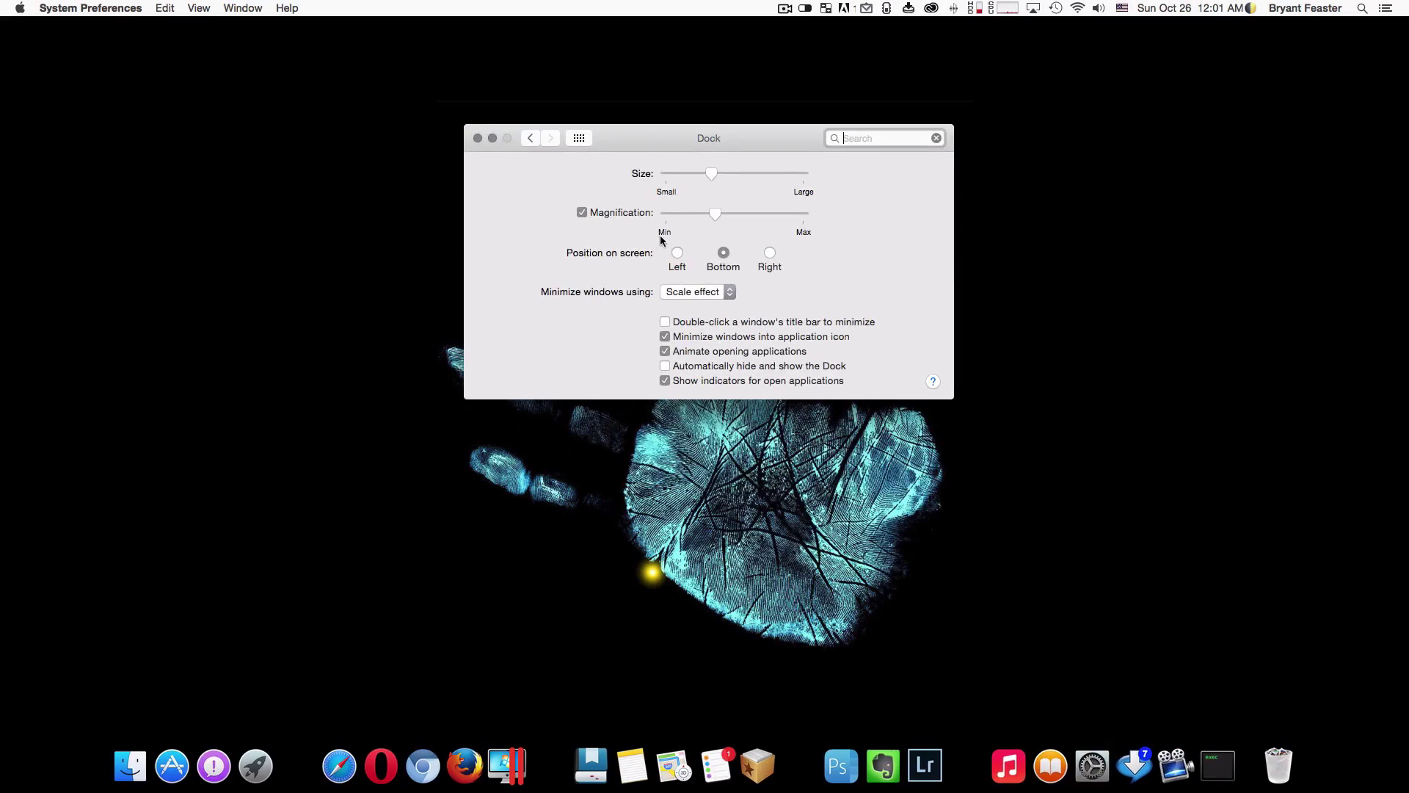
pyautogui.click(709, 295)
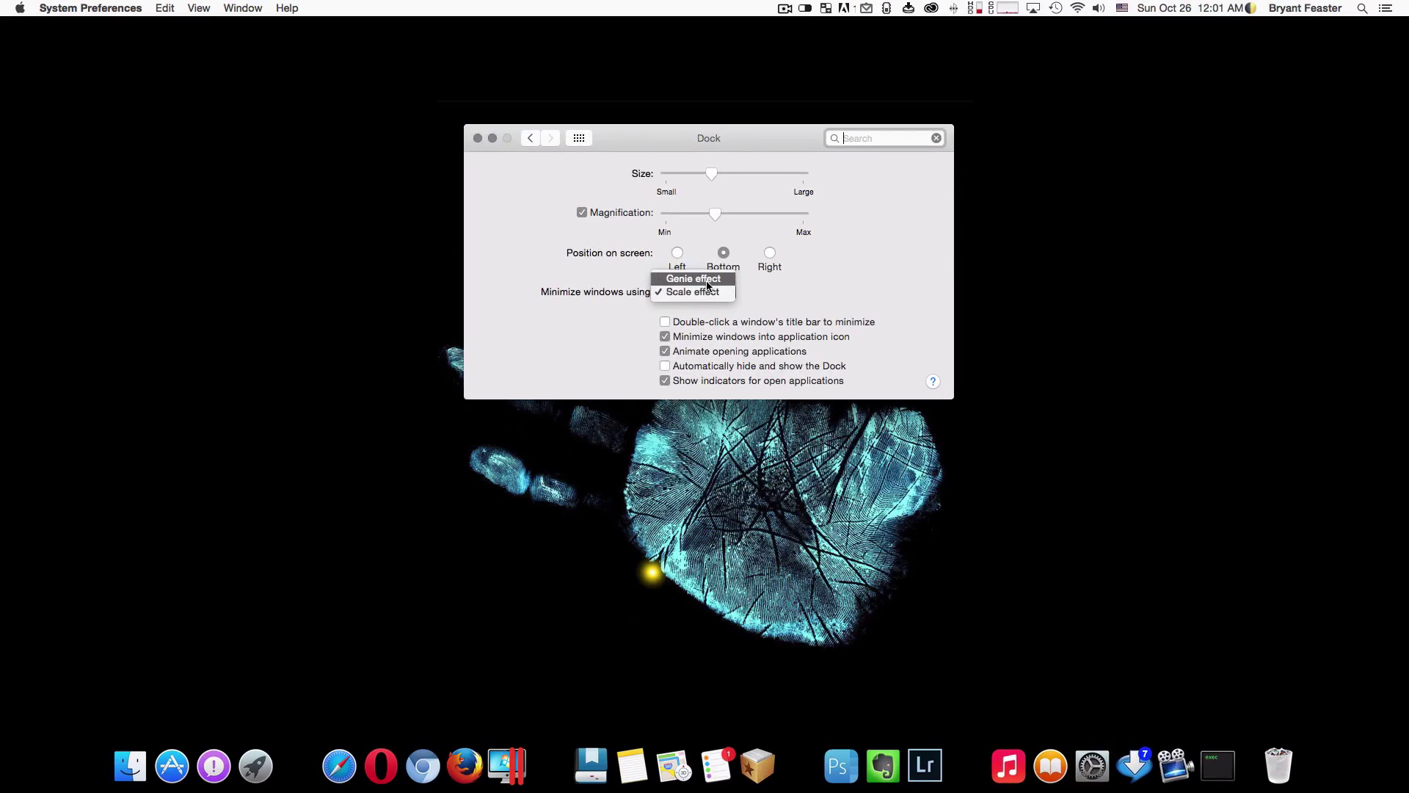
pyautogui.click(707, 283)
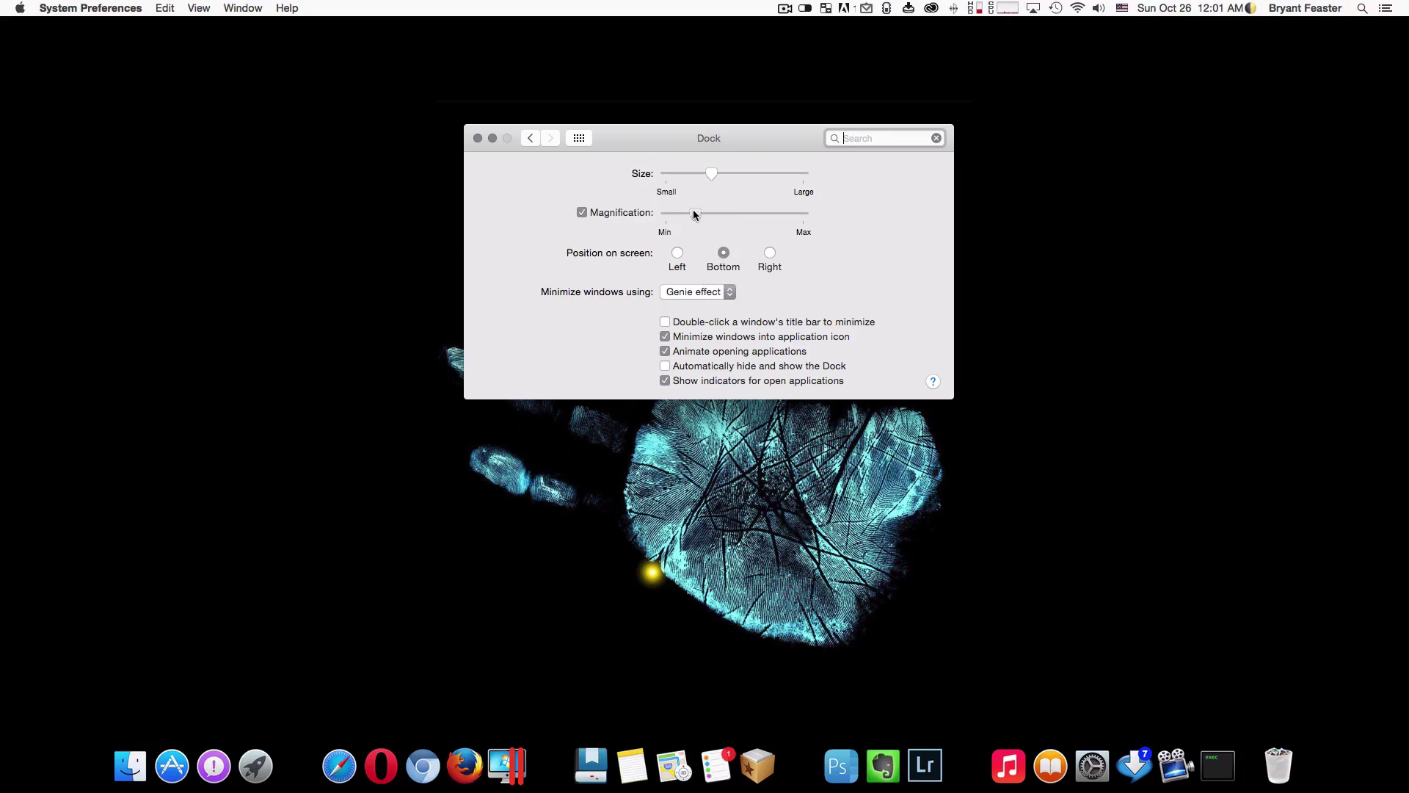
# Adjust Dock magnification, shrink the Dock slightly, and close the Dock settings
pyautogui.moveTo(717, 210)
pyautogui.mouseDown()
pyautogui.moveTo(760, 213)
pyautogui.moveTo(686, 213)
pyautogui.moveTo(719, 210)
pyautogui.mouseUp()
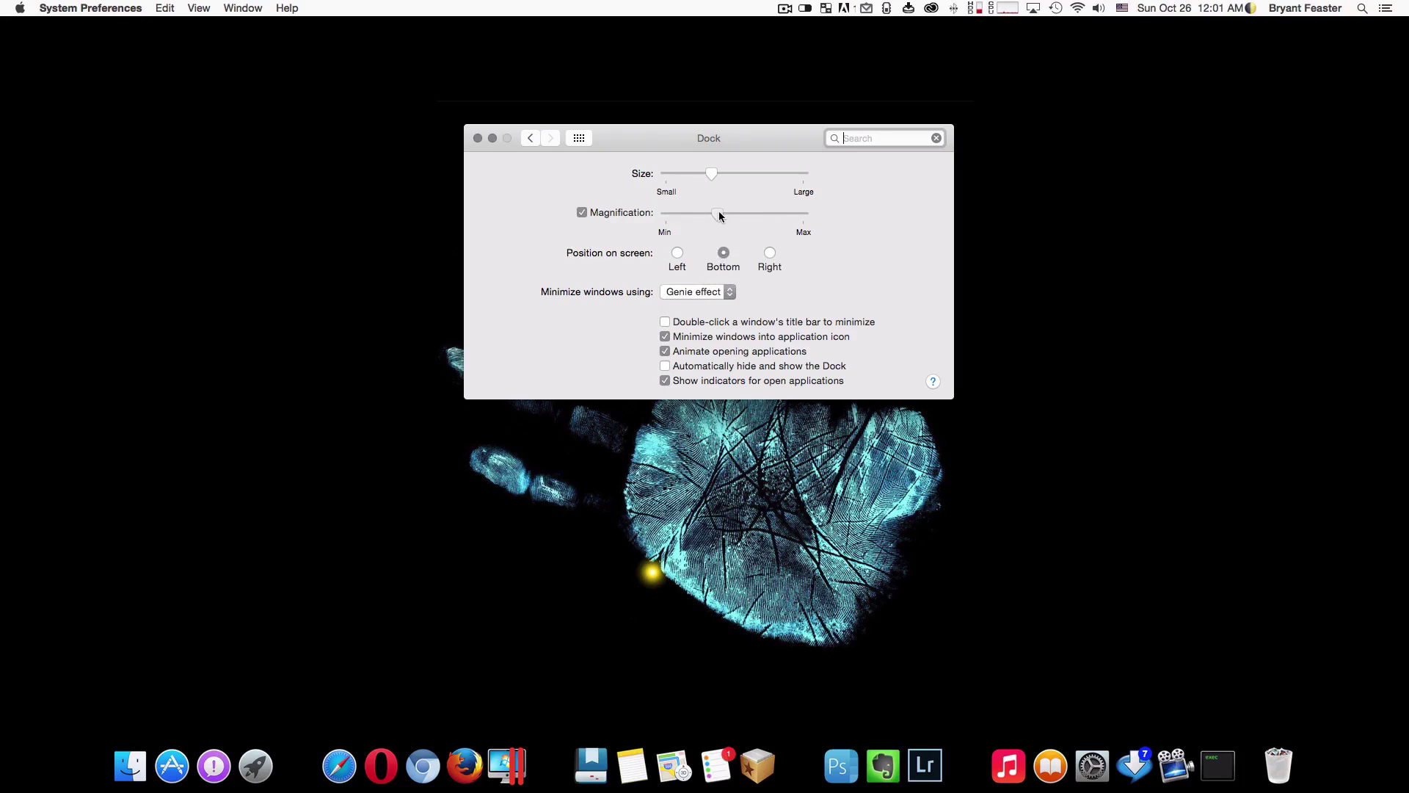
pyautogui.click(585, 212)
pyautogui.click(585, 213)
pyautogui.moveTo(717, 175)
pyautogui.mouseDown()
pyautogui.moveTo(688, 173)
pyautogui.moveTo(753, 173)
pyautogui.moveTo(711, 171)
pyautogui.mouseUp()
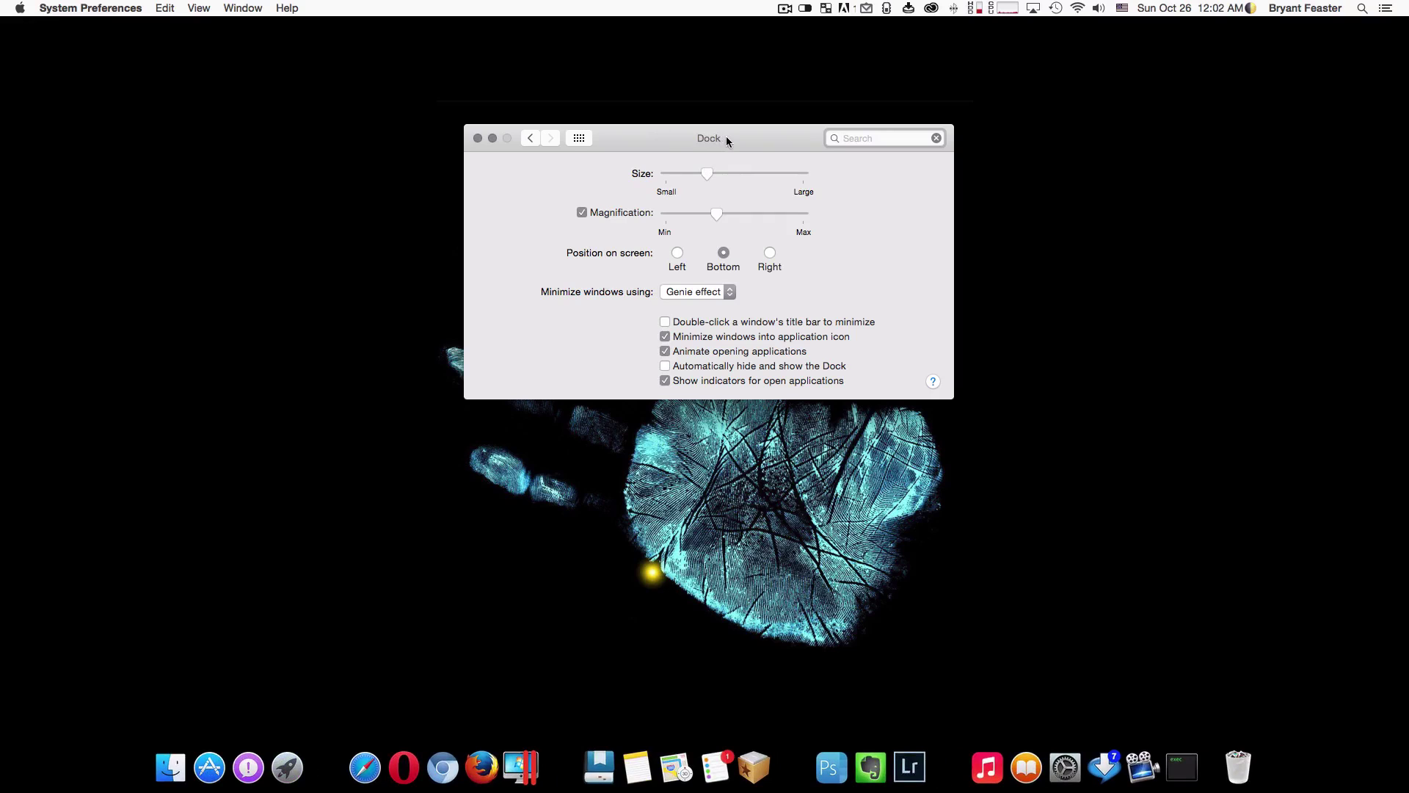
pyautogui.click(478, 139)
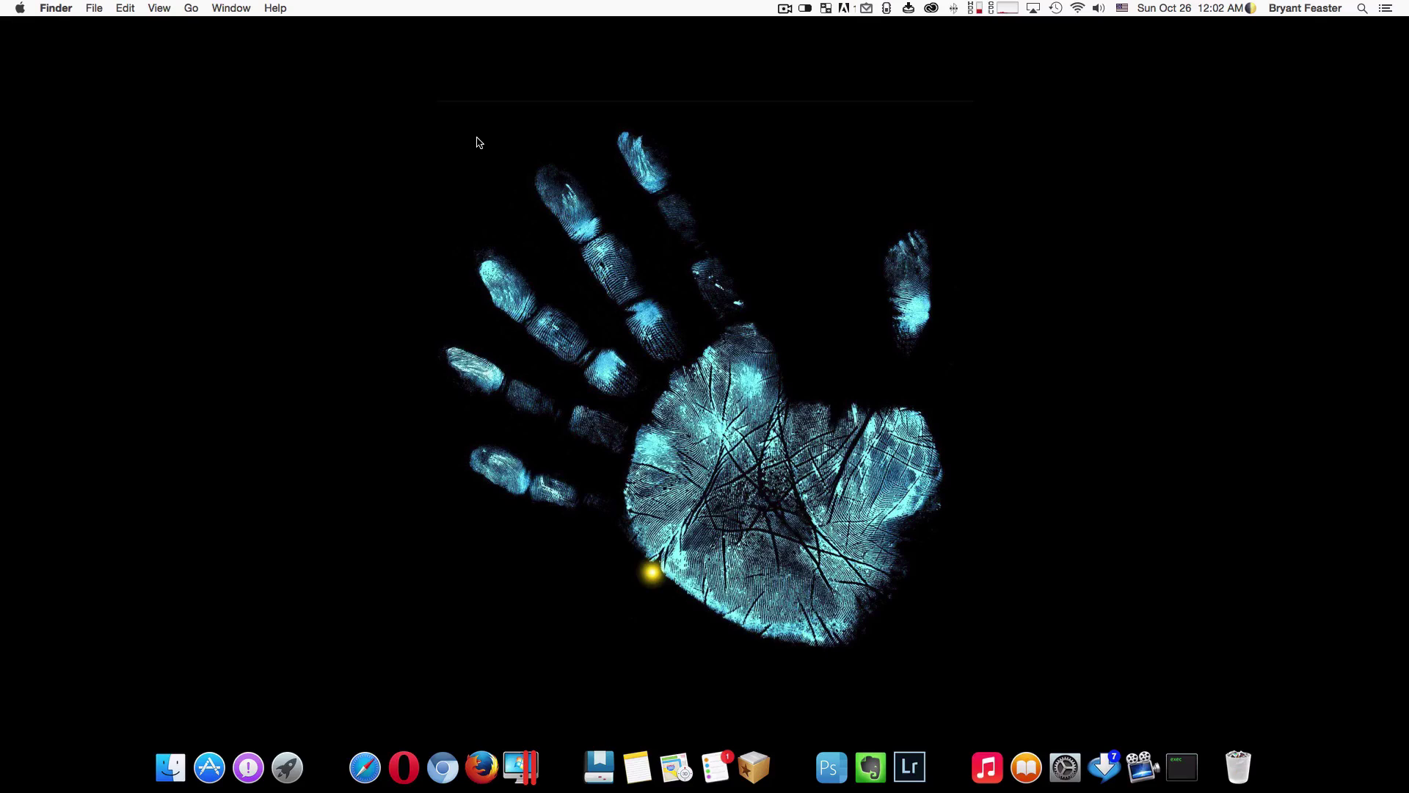
# Launch Activity Monitor by searching 'act' in Spotlight
pyautogui.press('super+space')
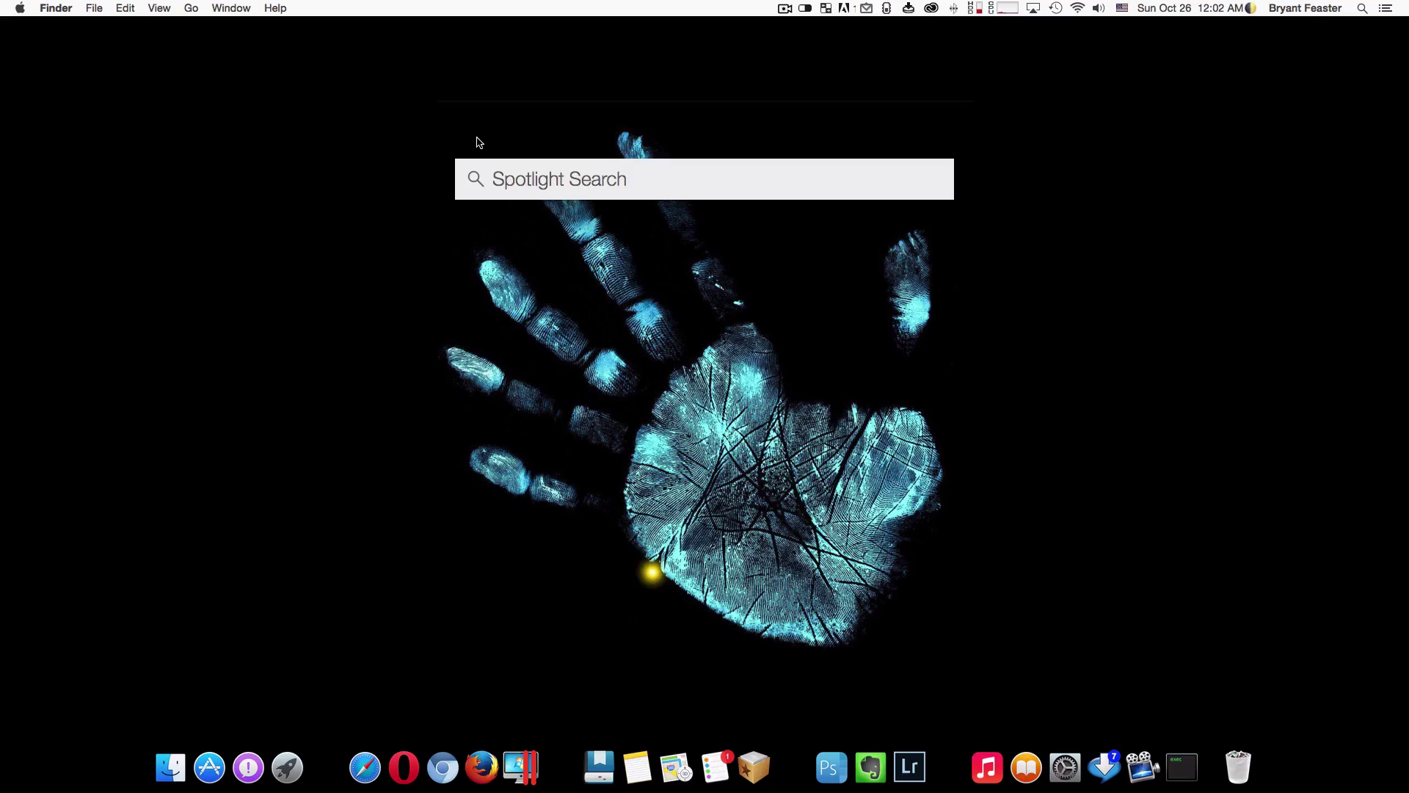
pyautogui.write('ac')
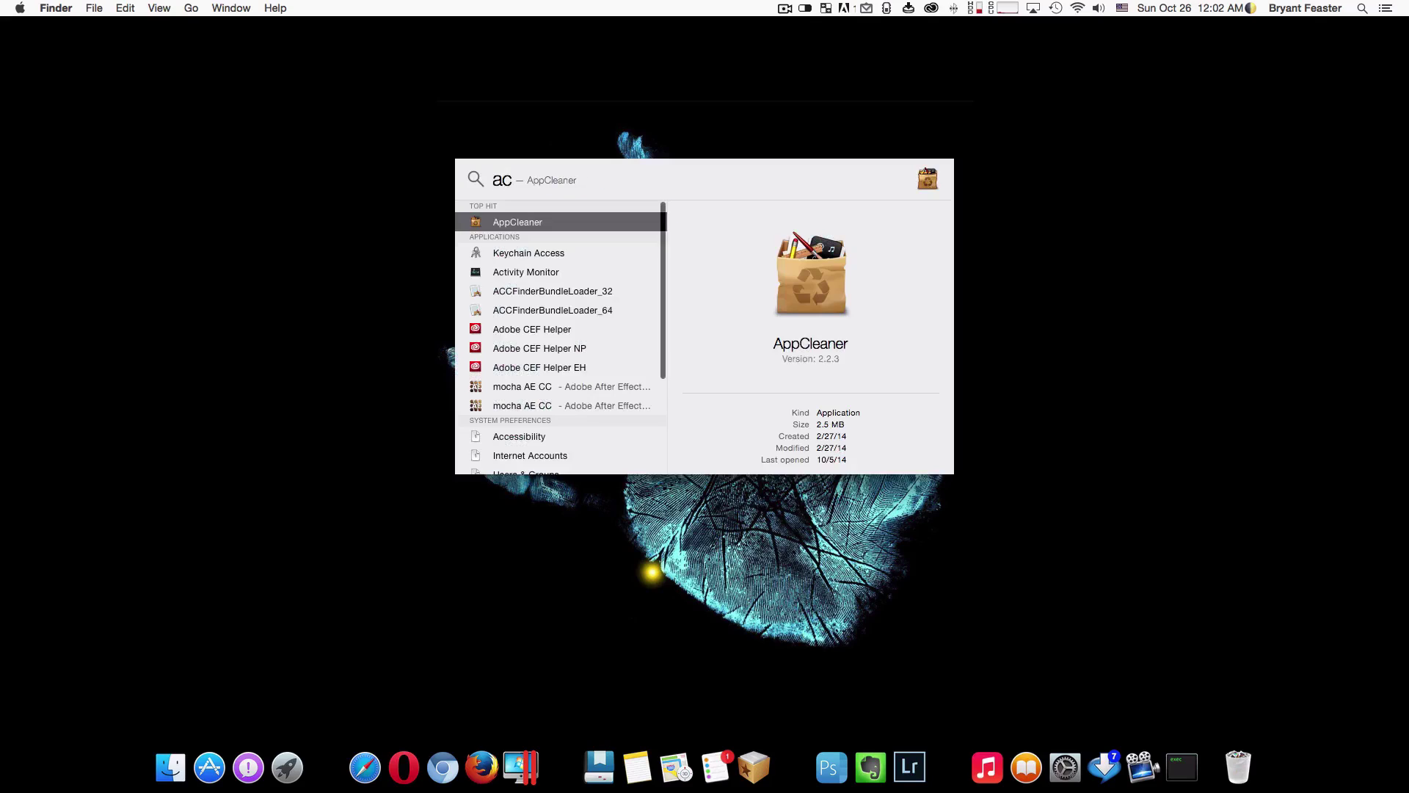
pyautogui.write('t')
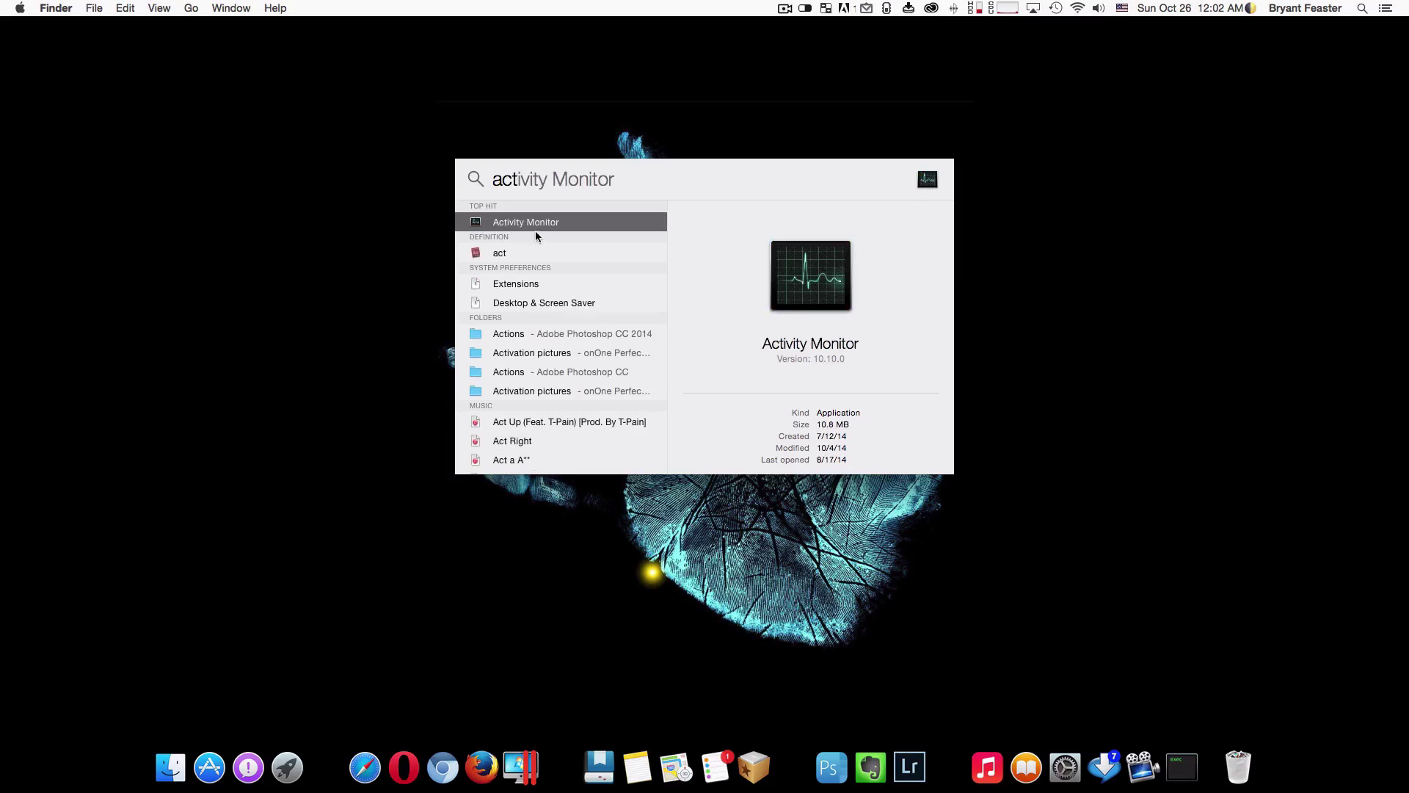
pyautogui.press('super+a')
pyautogui.press('Return')
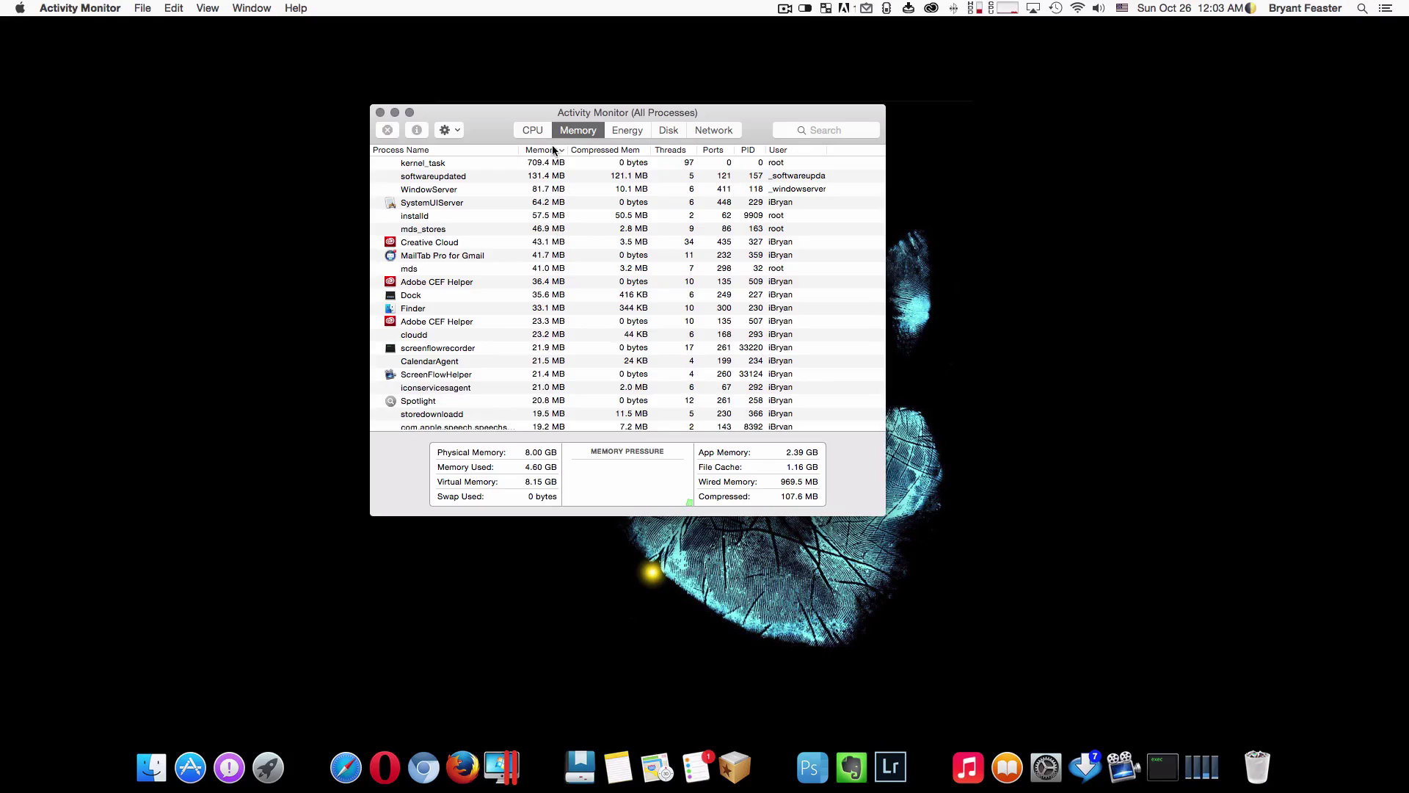
# Show the CPU tab and scroll through the process list, then back to the top
pyautogui.click(533, 131)
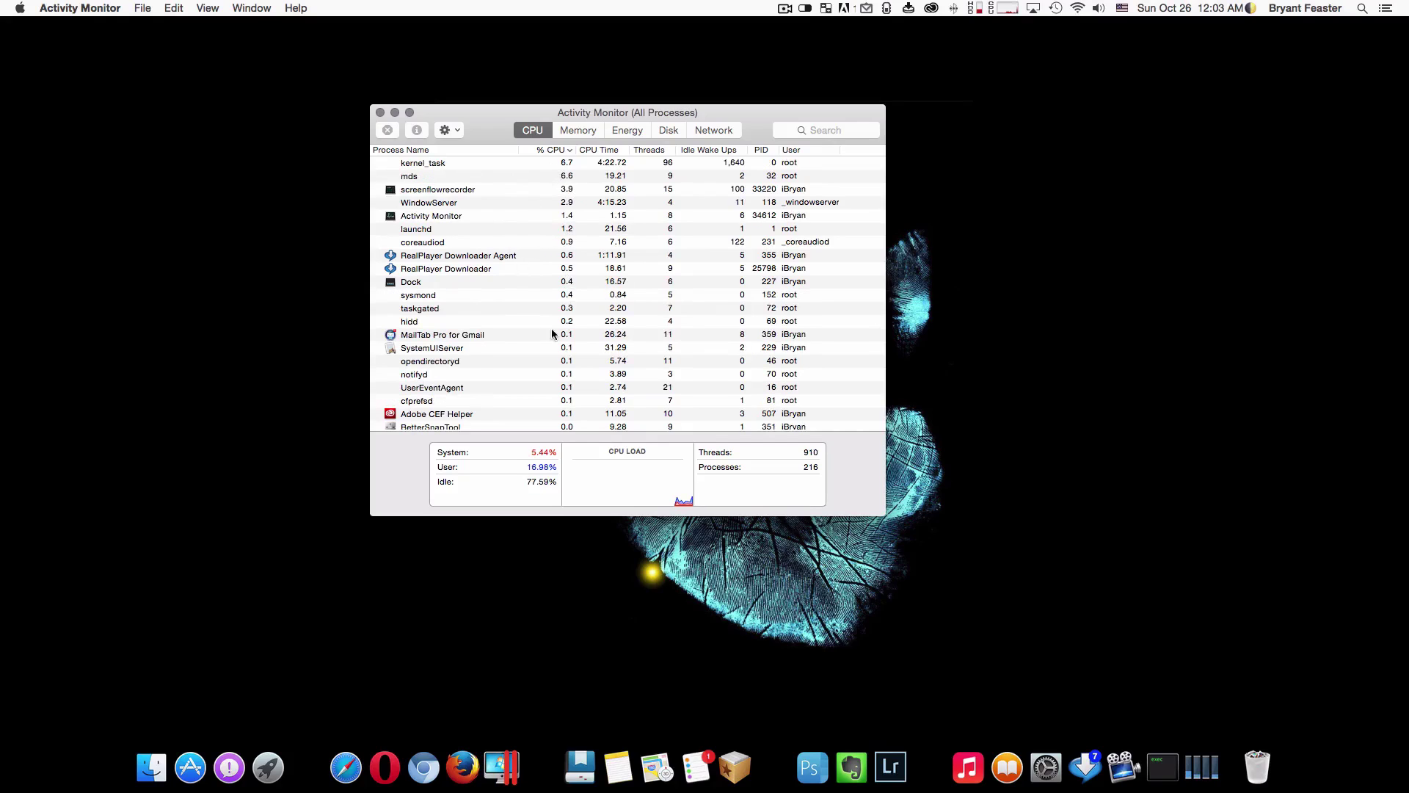
pyautogui.scroll(-10, 552, 328)
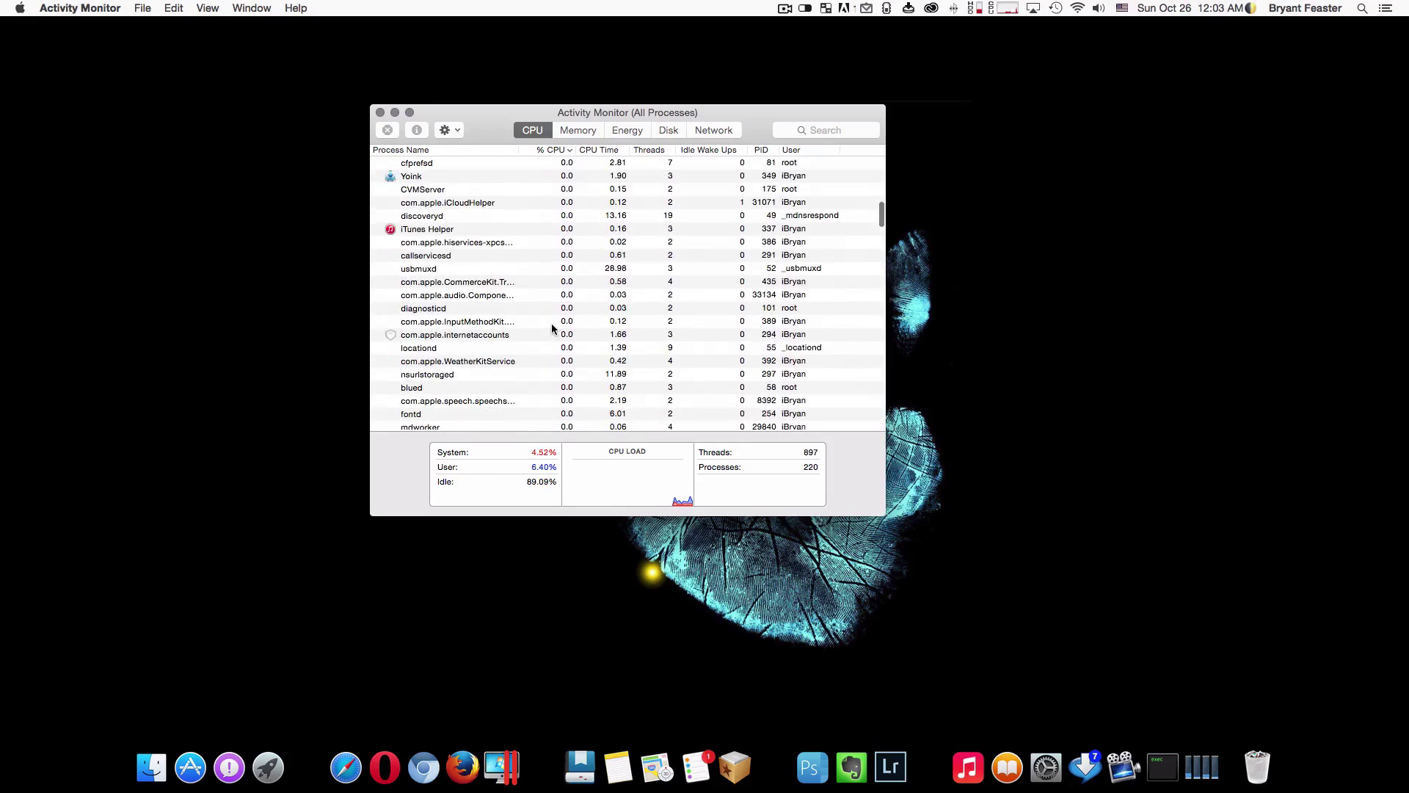
pyautogui.scroll(-10, 552, 323)
pyautogui.scroll(-2, 552, 327)
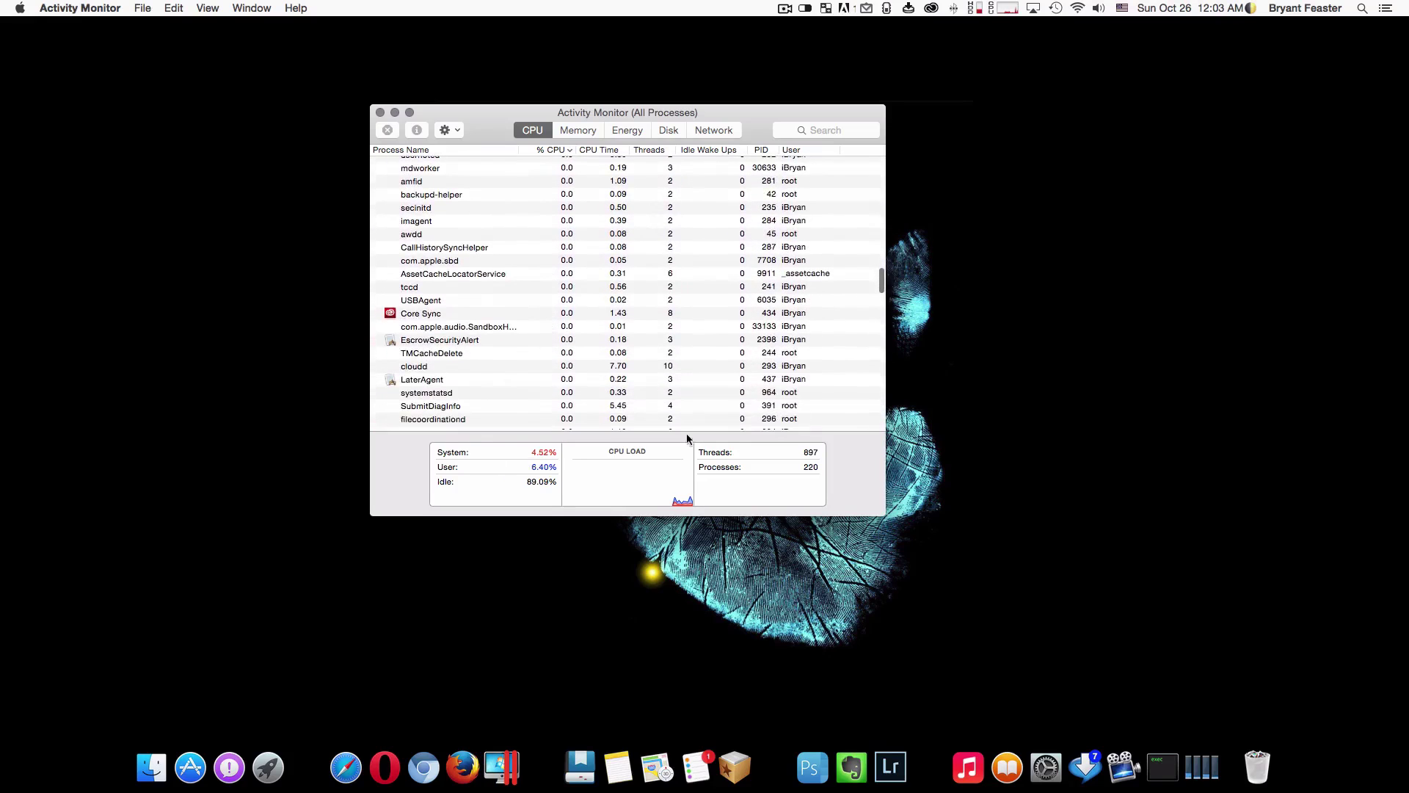
pyautogui.scroll(20, 613, 369)
pyautogui.scroll(2, 612, 369)
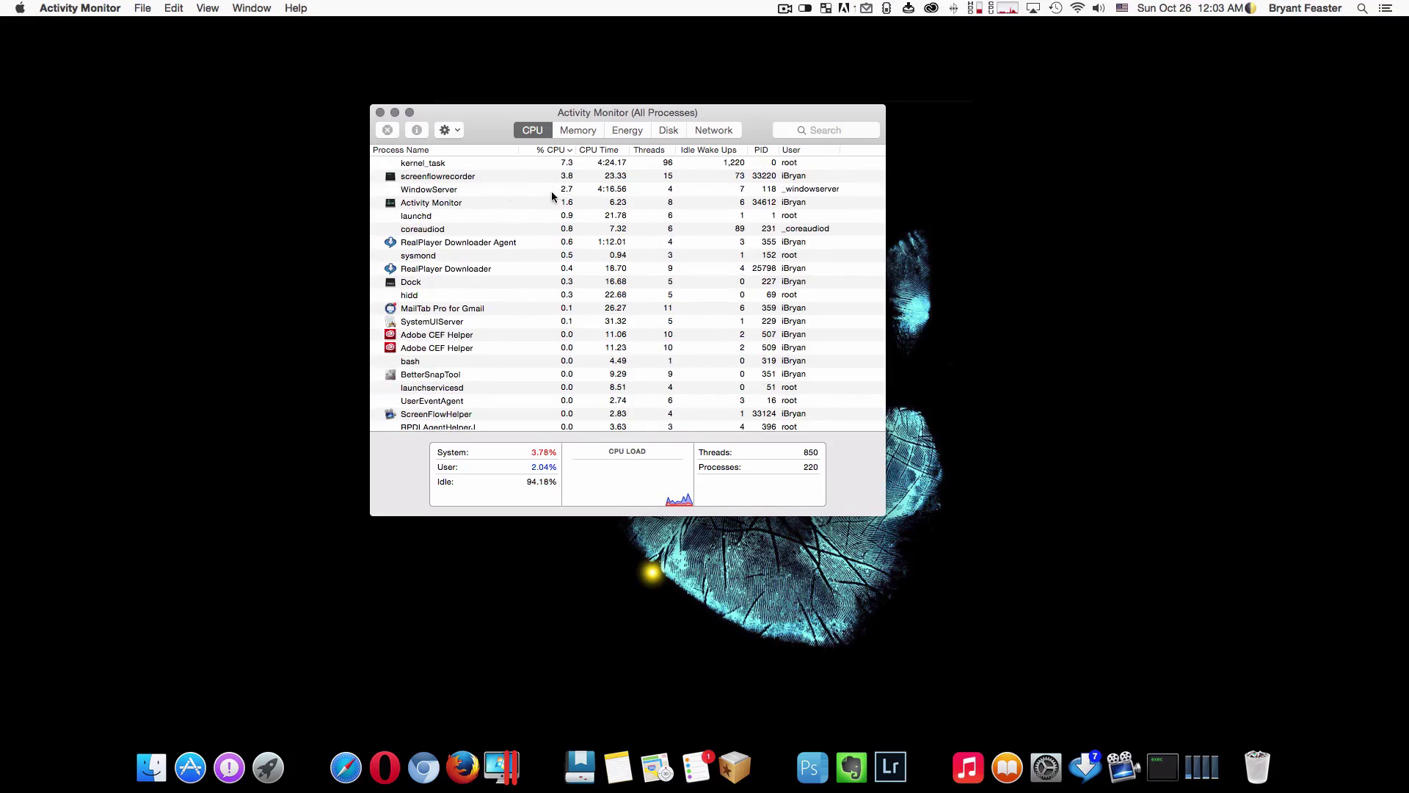
# Select the WindowServer process in the CPU list
pyautogui.click(545, 190)
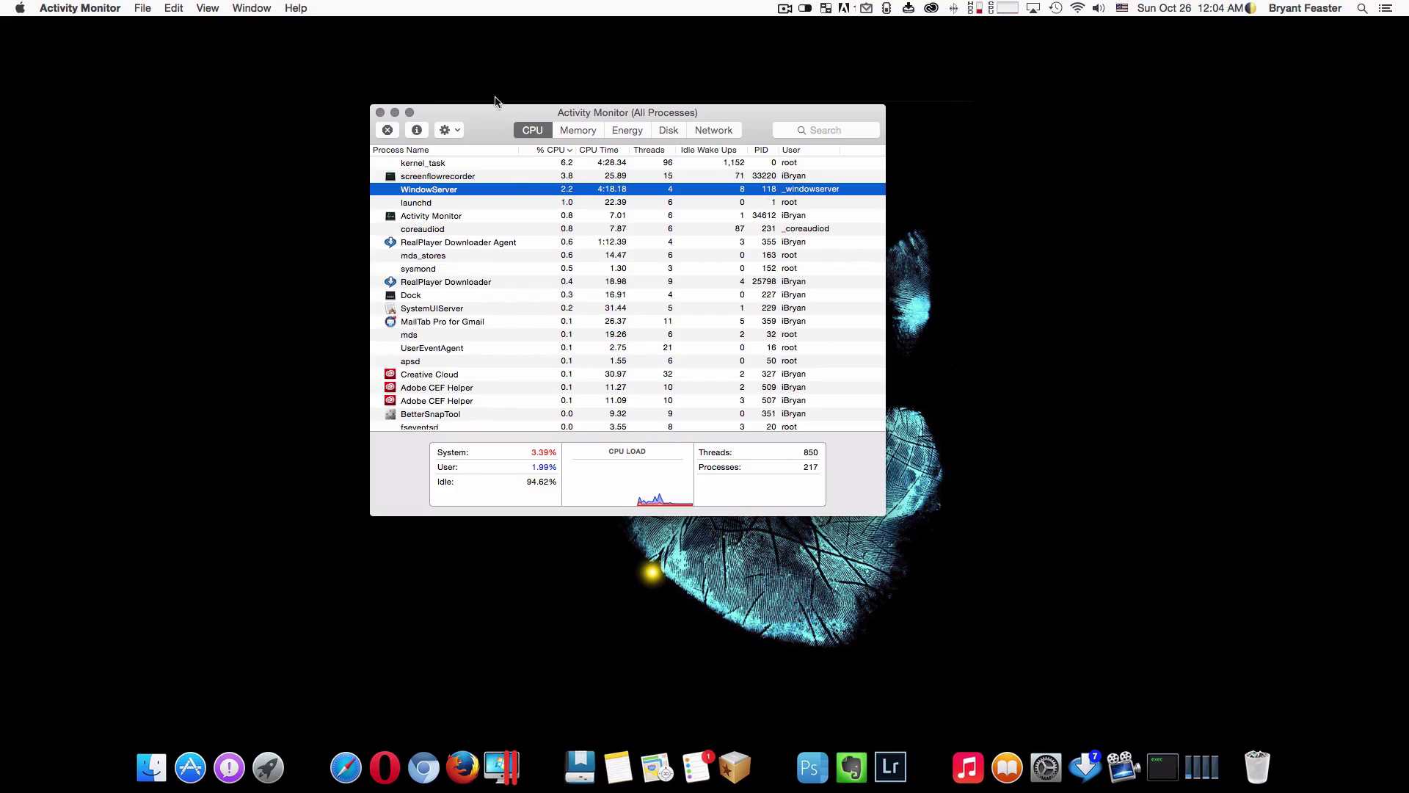
# Close the Activity Monitor window and quit the app from its Dock icon menu
pyautogui.click(380, 113)
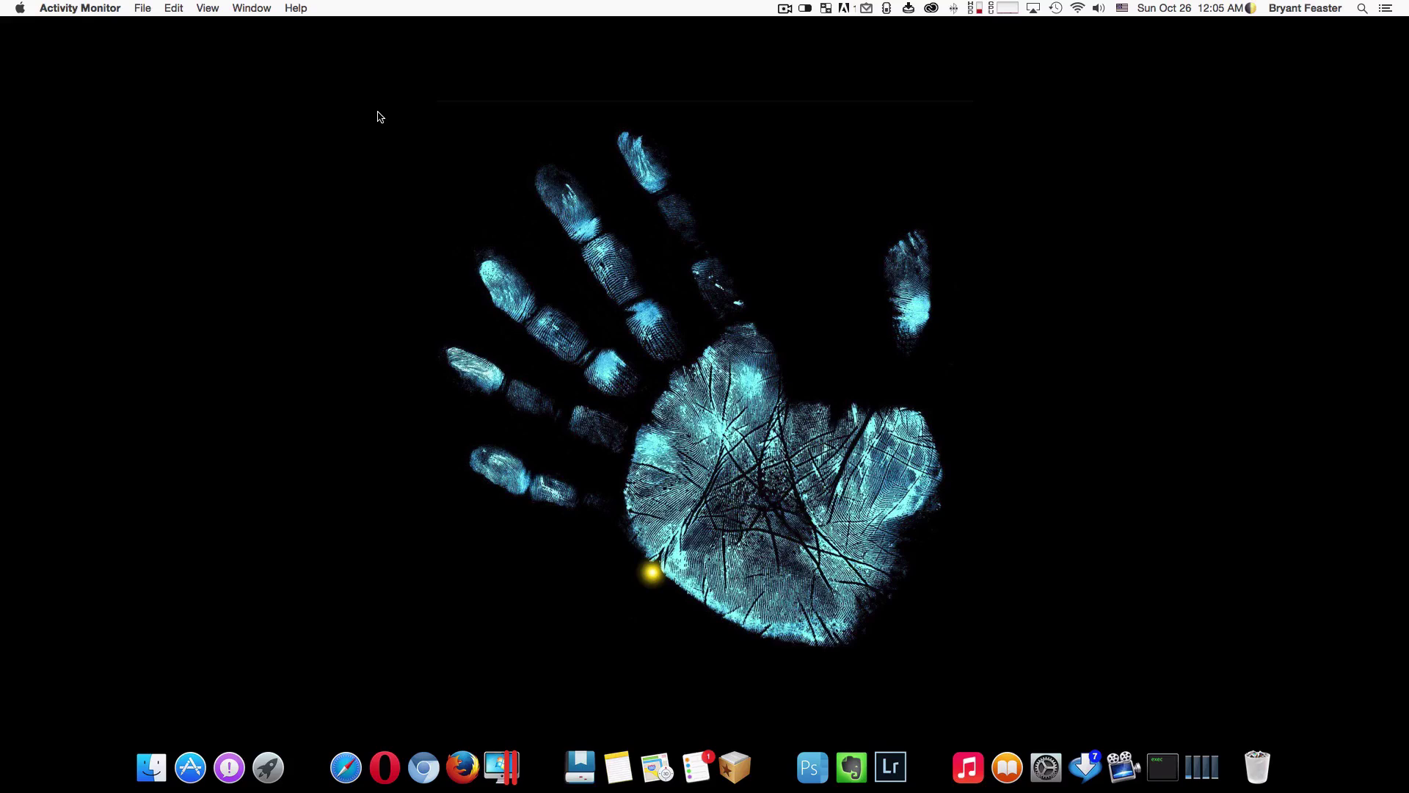
pyautogui.click(466, 136)
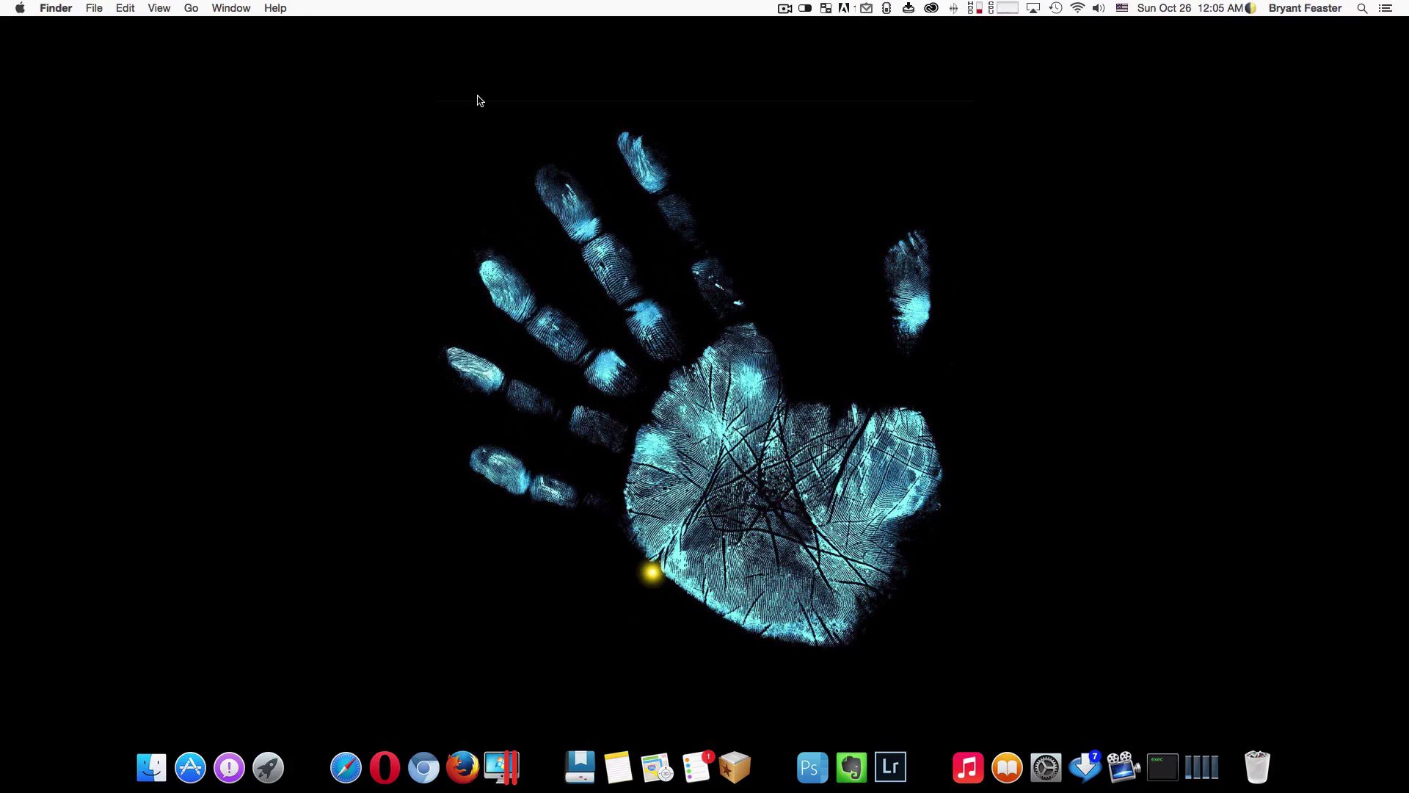
pyautogui.rightClick(1183, 768)
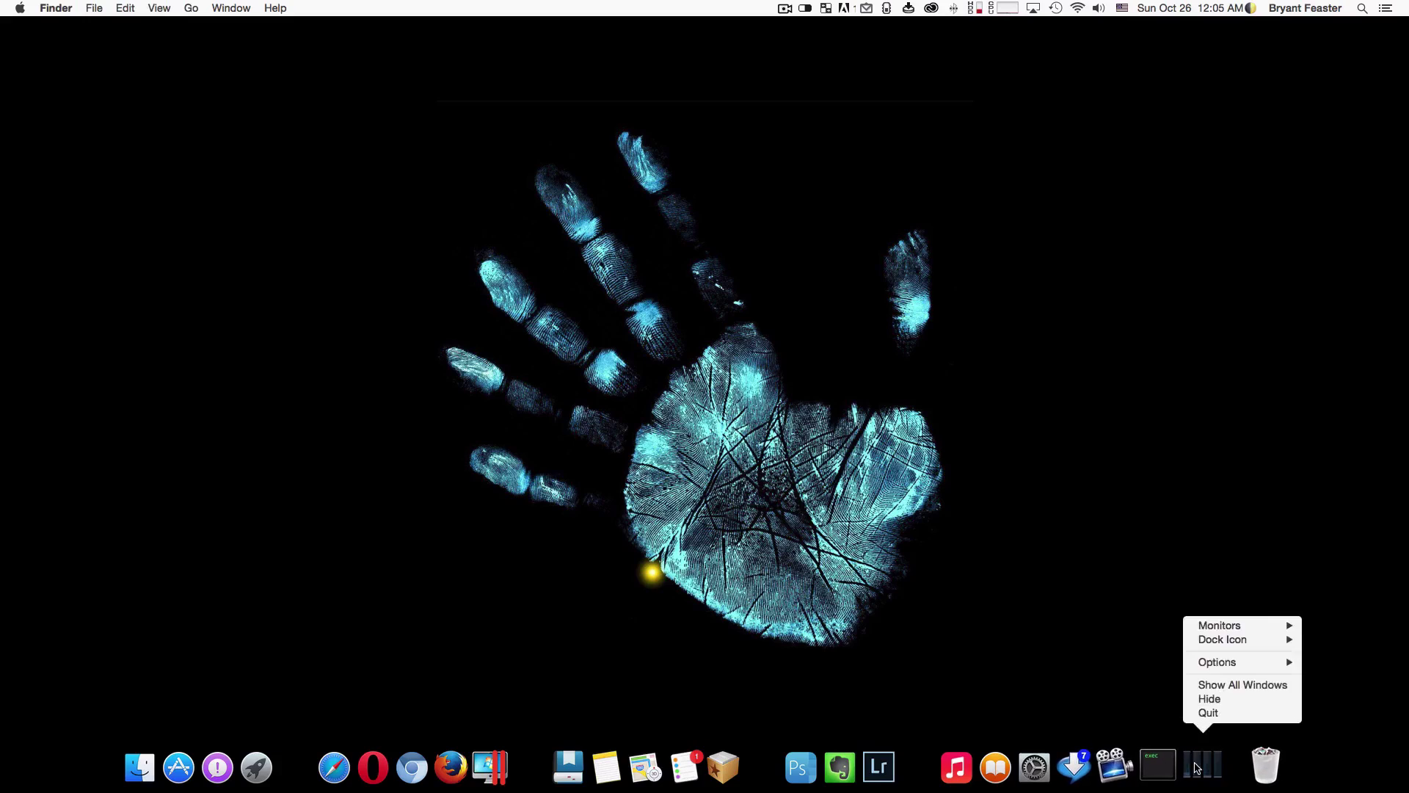
pyautogui.click(1210, 712)
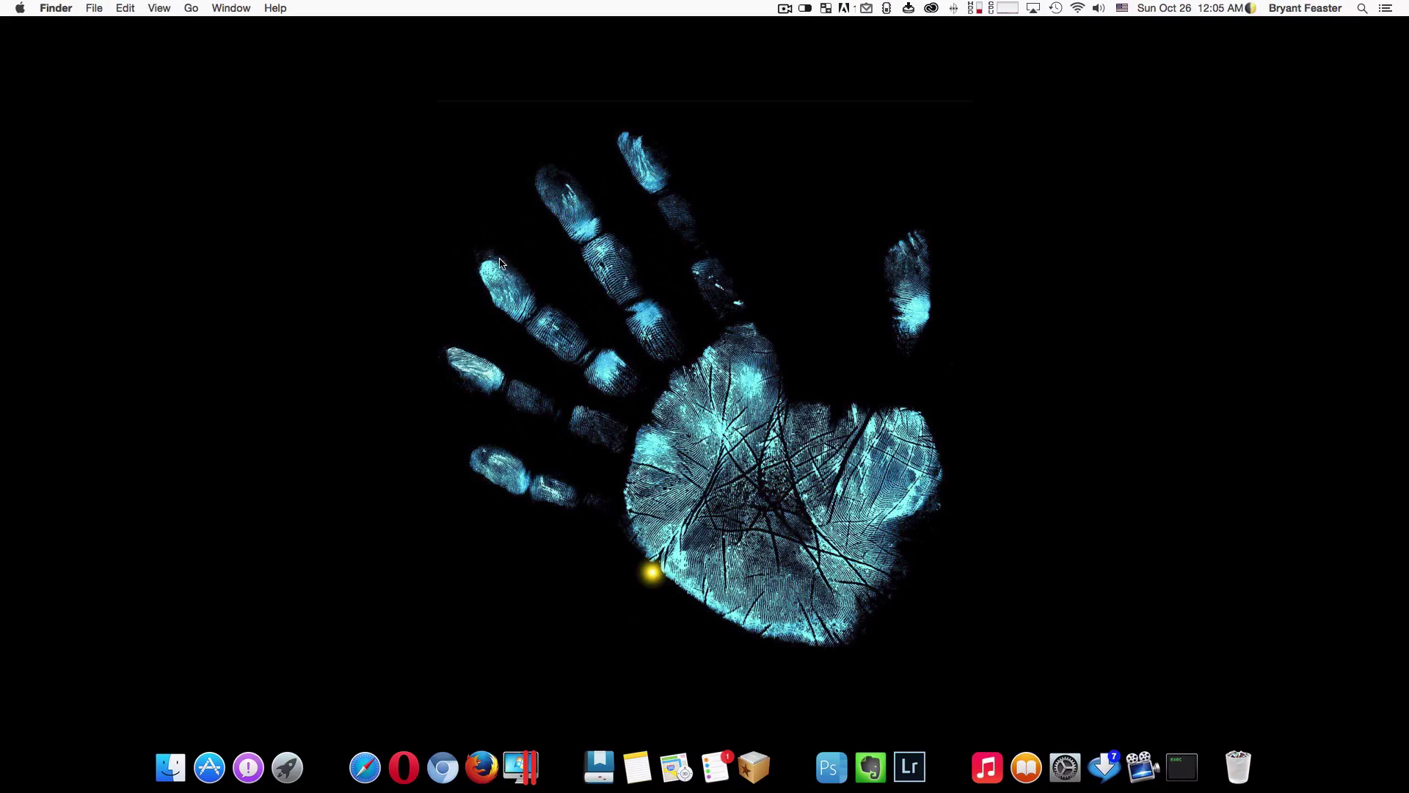
# Open Finder Preferences, centre the window, and choose Desktop for new Finder windows
pyautogui.click(66, 10)
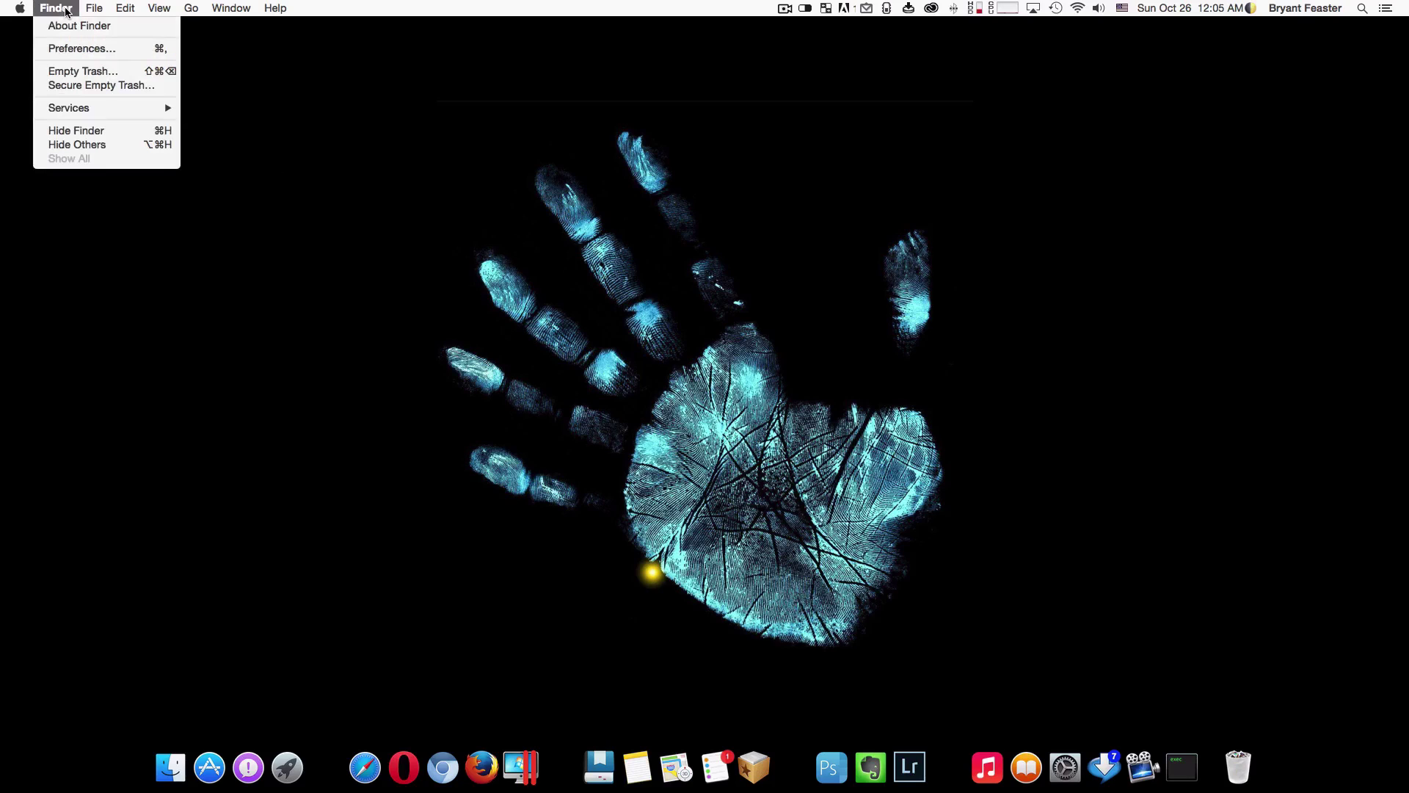
pyautogui.click(94, 49)
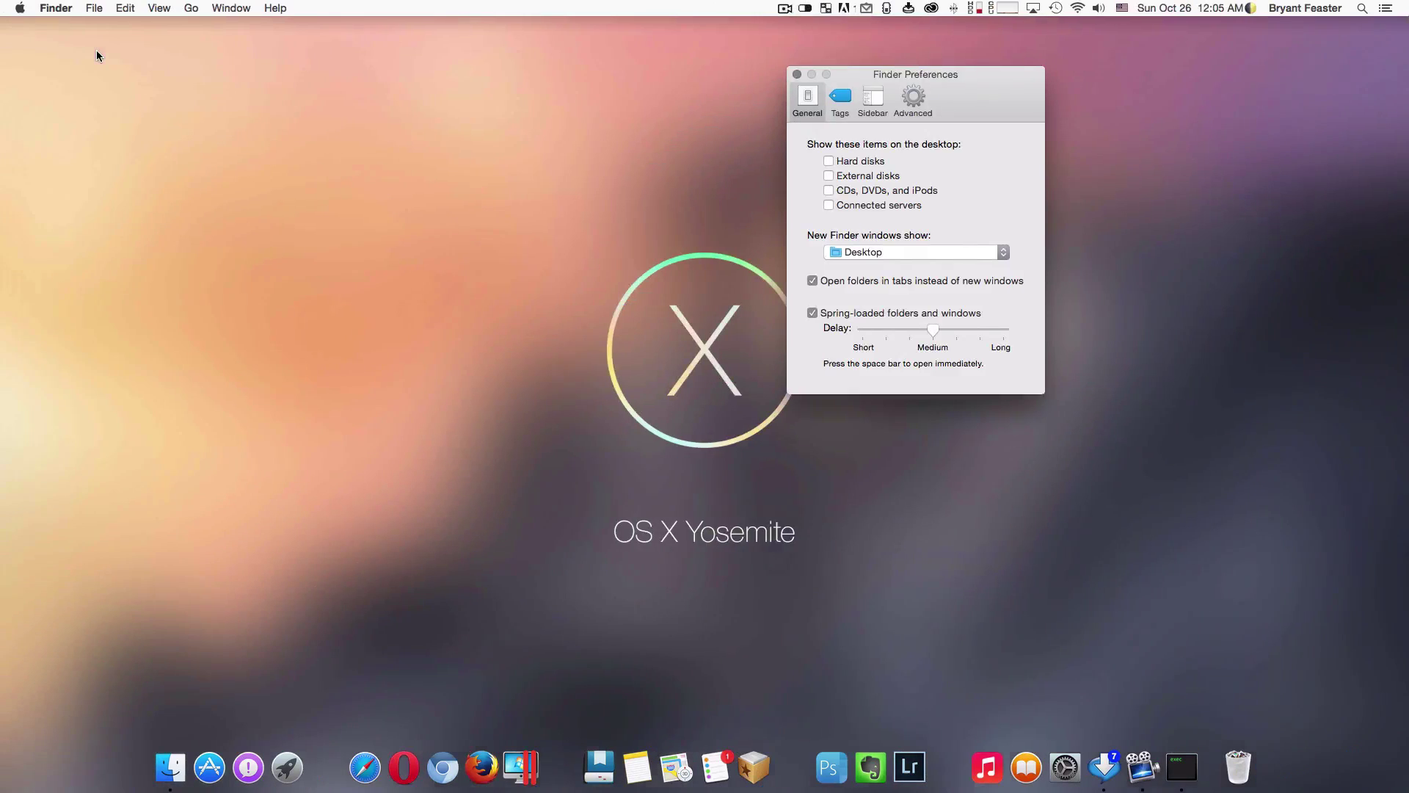
pyautogui.moveTo(997, 91); pyautogui.dragTo(750, 223)
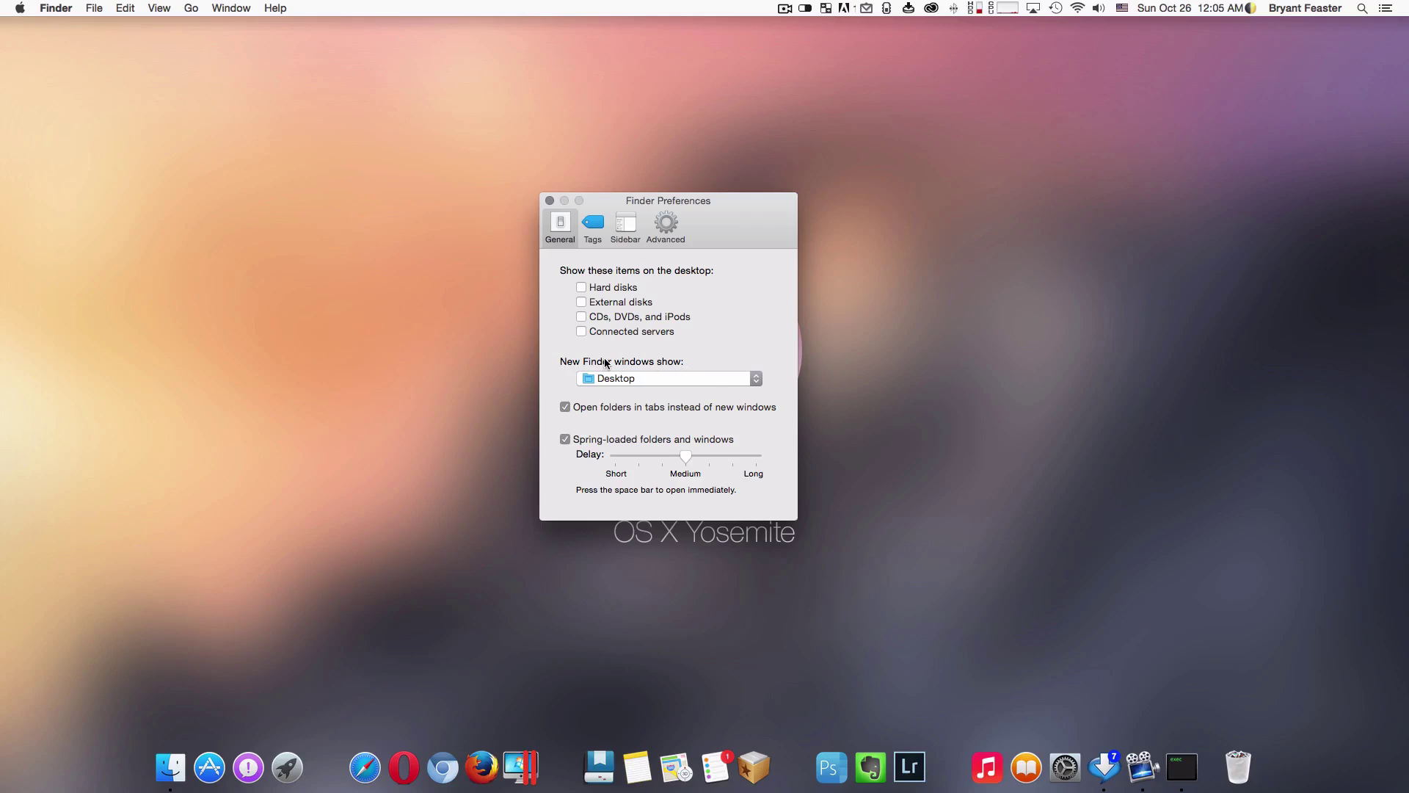
pyautogui.click(657, 379)
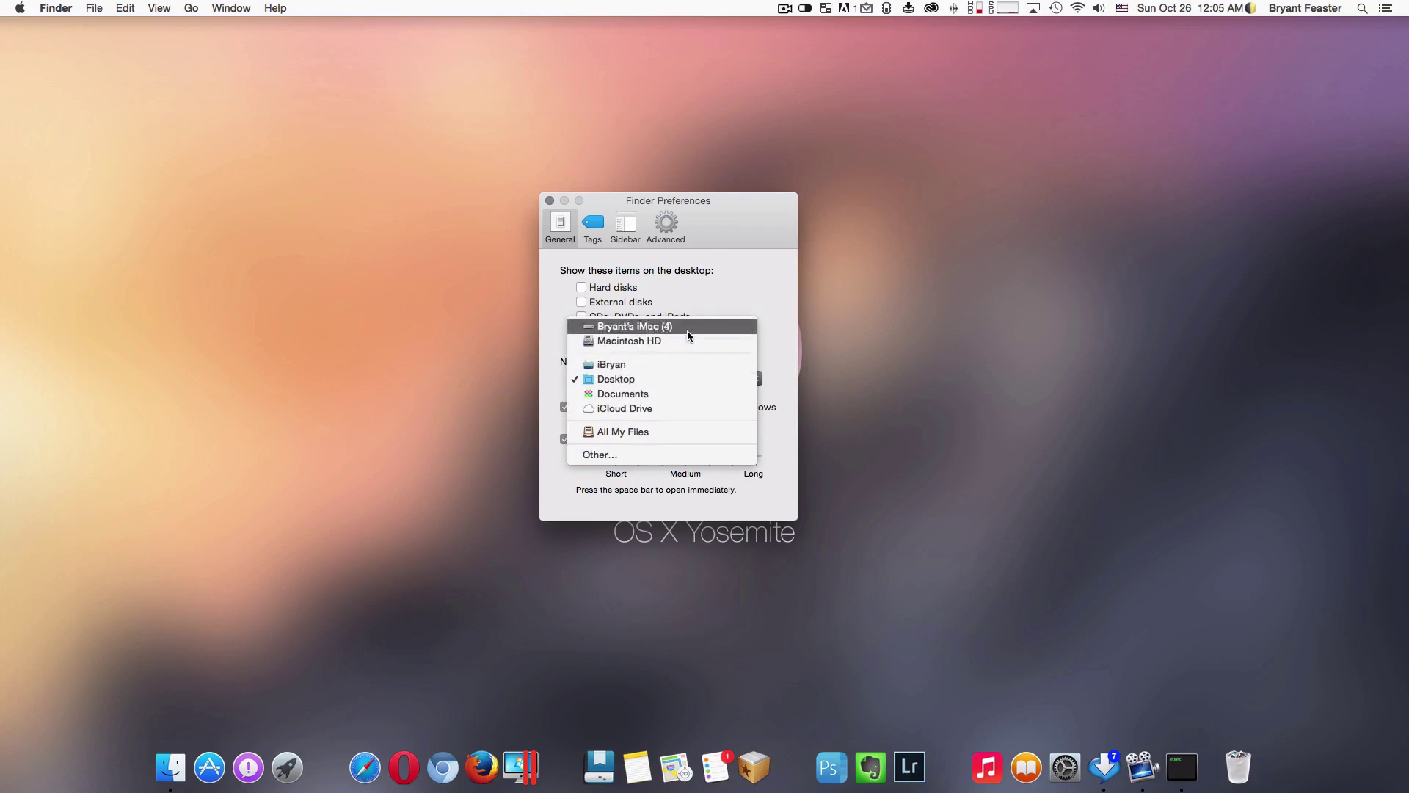
pyautogui.click(673, 380)
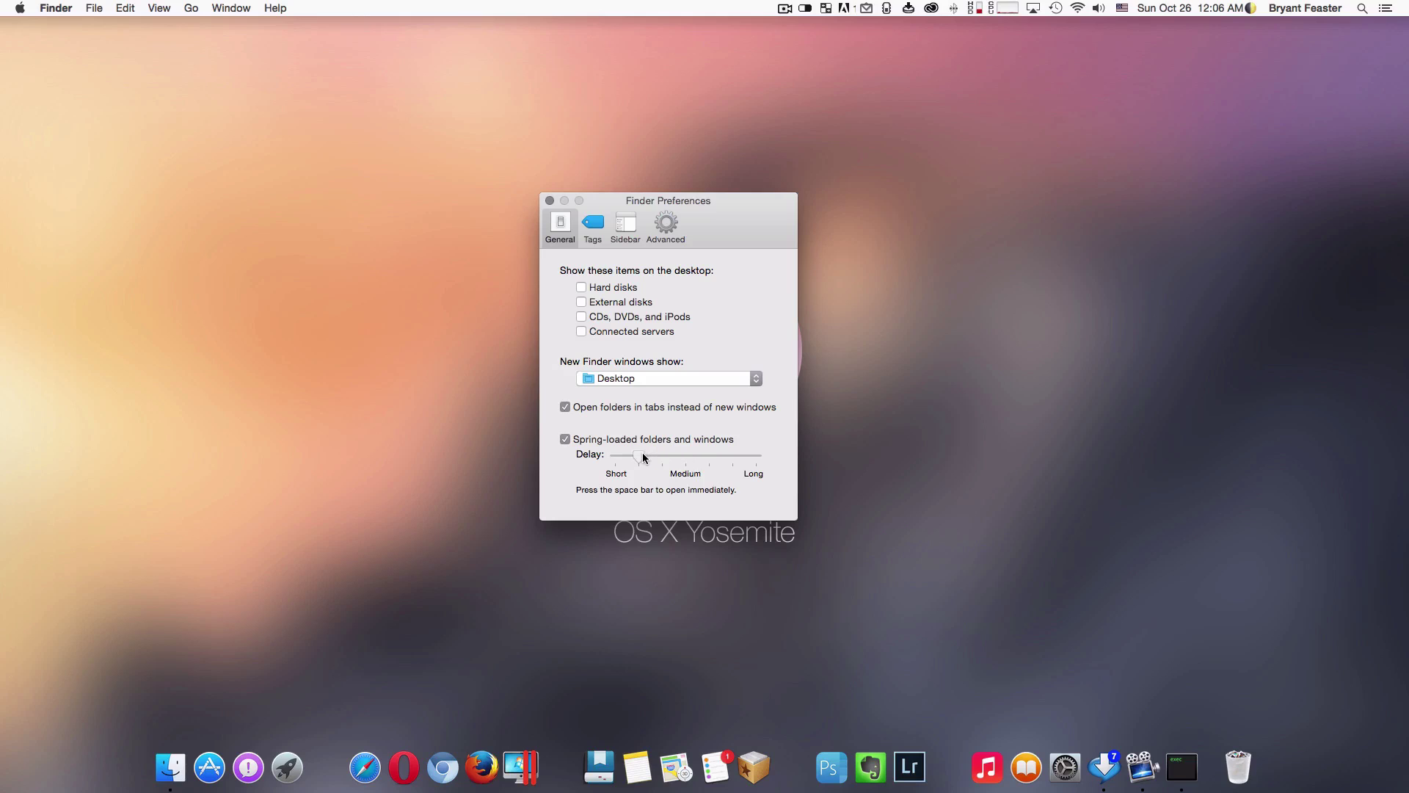
pyautogui.moveTo(642, 454); pyautogui.dragTo(742, 459)
# Close the Finder Preferences window, then open and dismiss the Apple menu without choosing anything
pyautogui.click(279, 129)
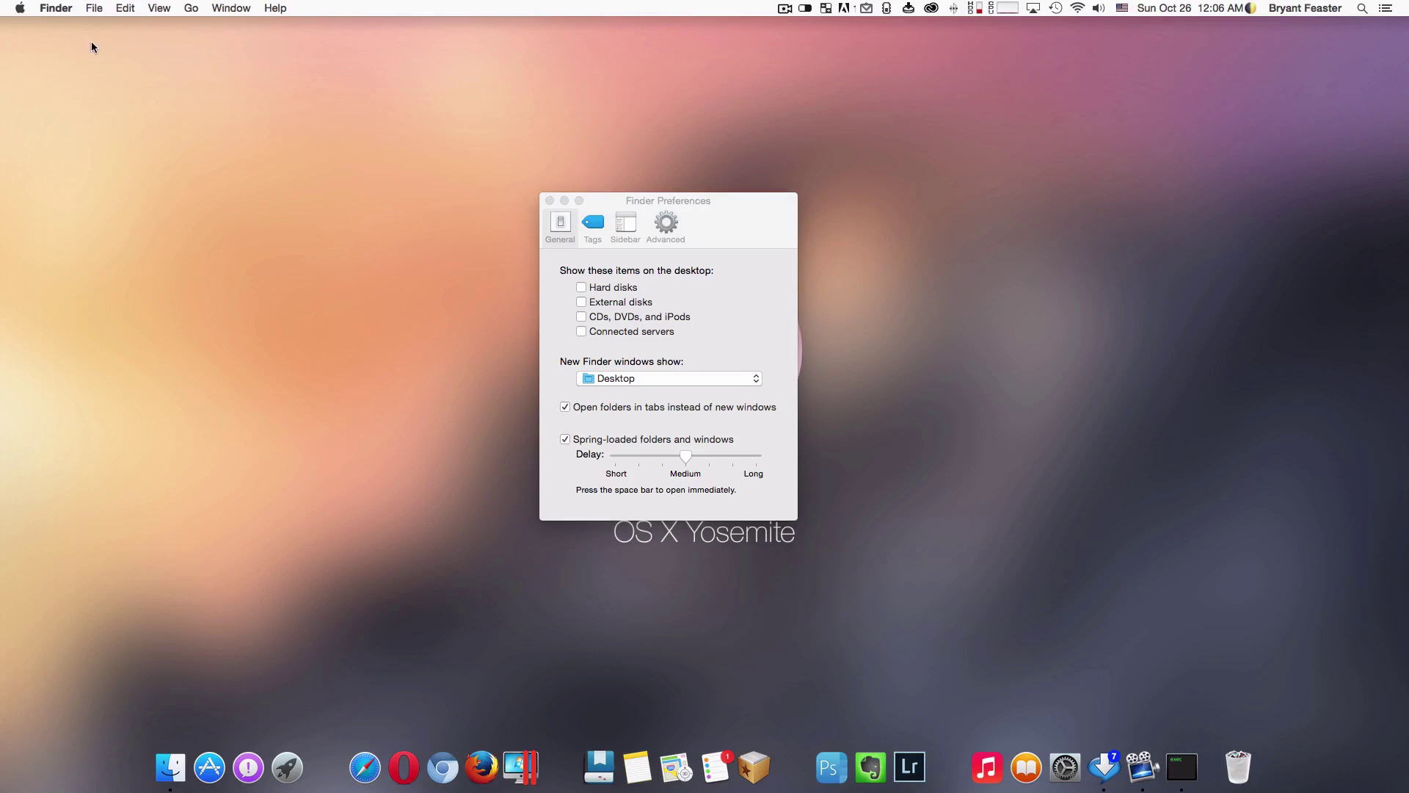
pyautogui.click(550, 200)
pyautogui.click(20, 9)
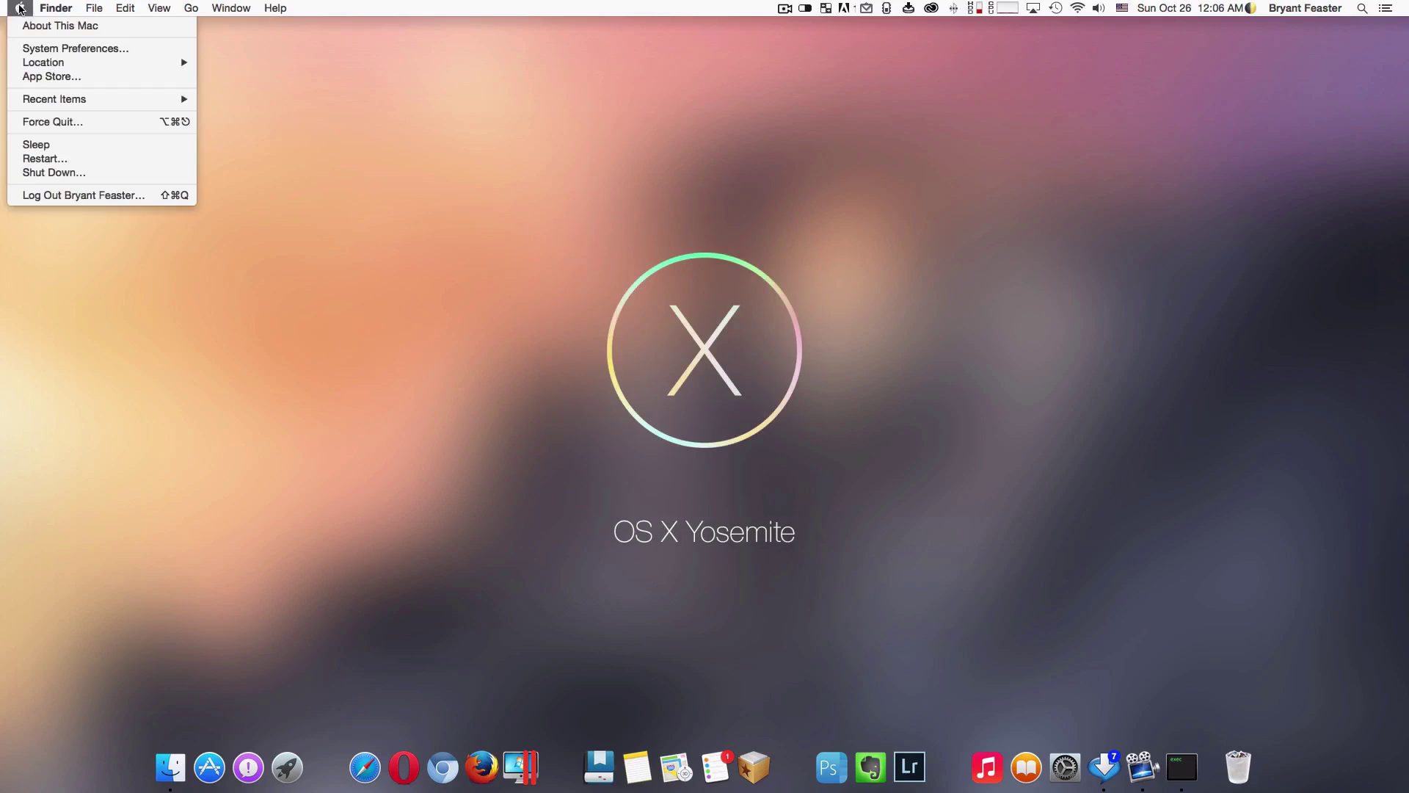
pyautogui.click(495, 202)
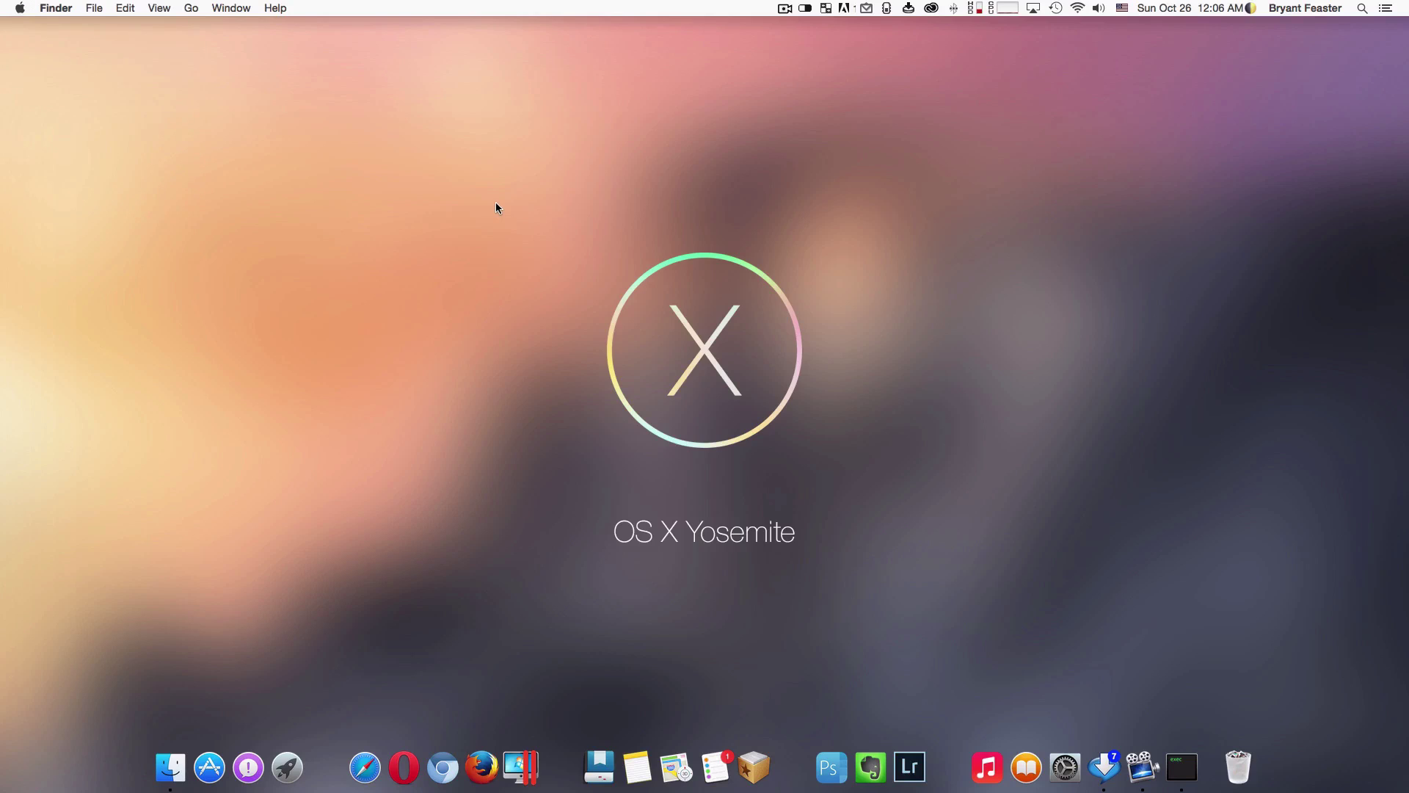